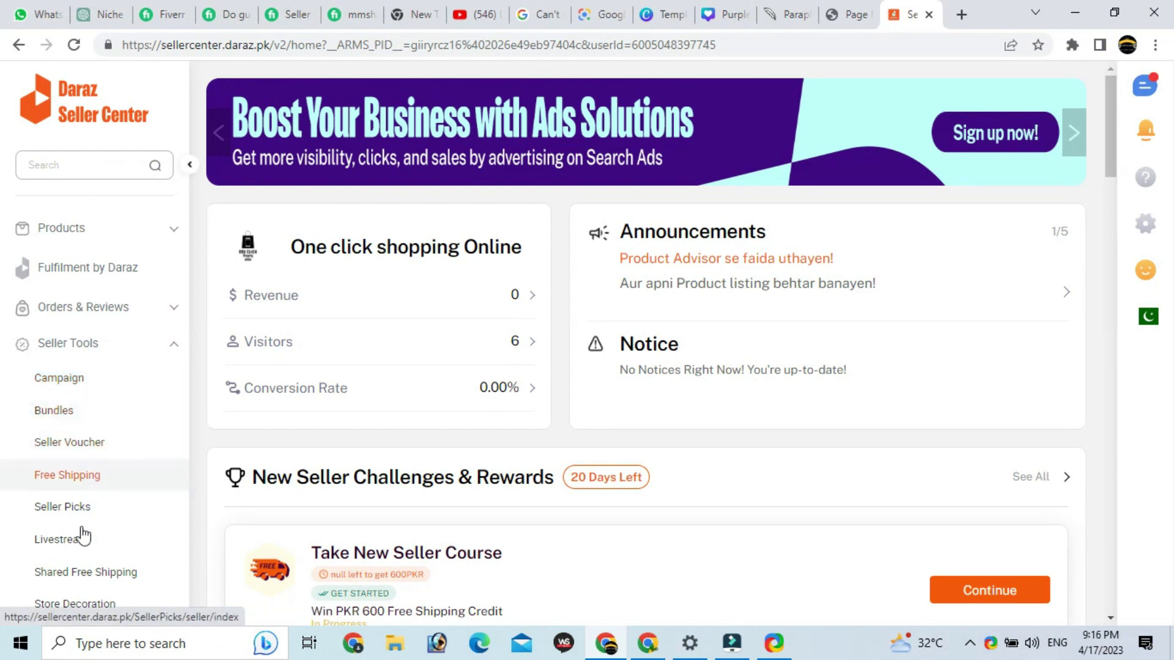
# Open the seller center's Store Decoration tool and start editing the store Homepage
pyautogui.scroll(-2, 89, 577)
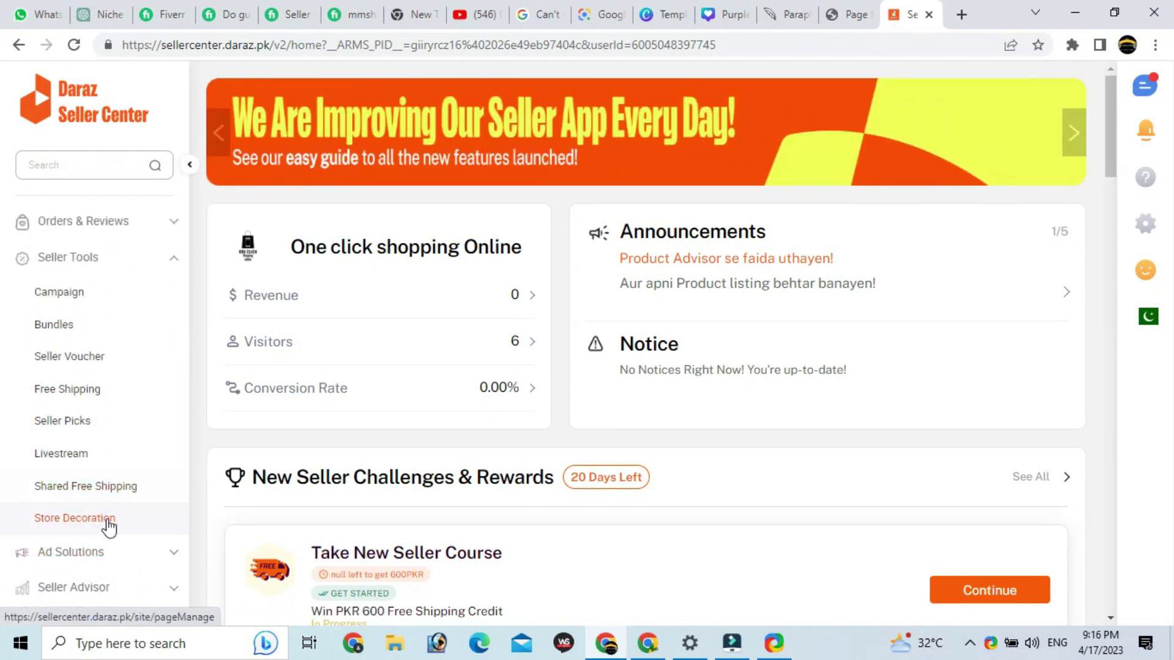
pyautogui.click(109, 526)
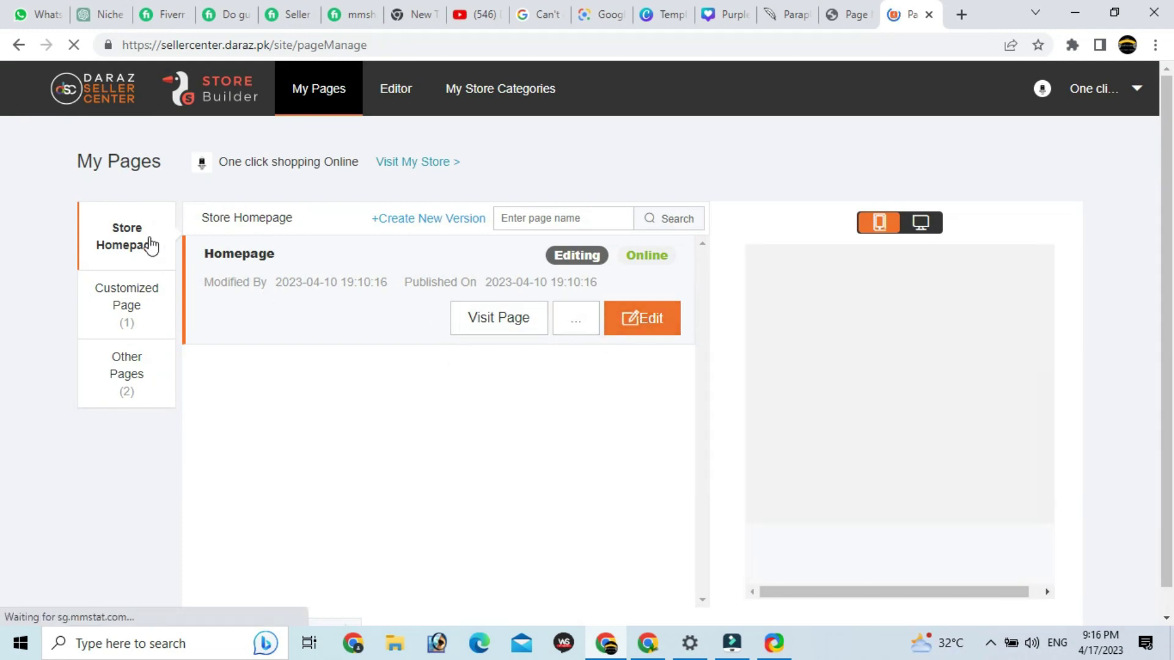
pyautogui.click(649, 321)
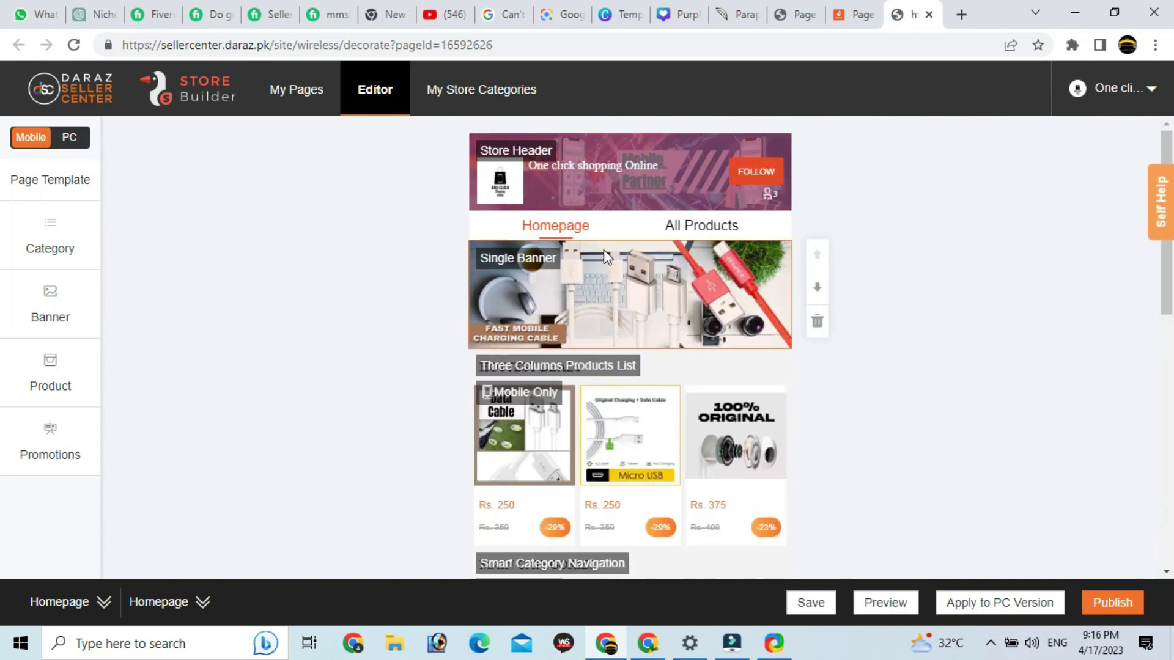
# Add a Carousel Banner module to the mobile homepage, directly above the existing Single Banner
pyautogui.scroll(-10, 611, 321)
pyautogui.scroll(10, 614, 344)
pyautogui.click(73, 315)
pyautogui.scroll(-5, 275, 325)
pyautogui.scroll(-4, 275, 326)
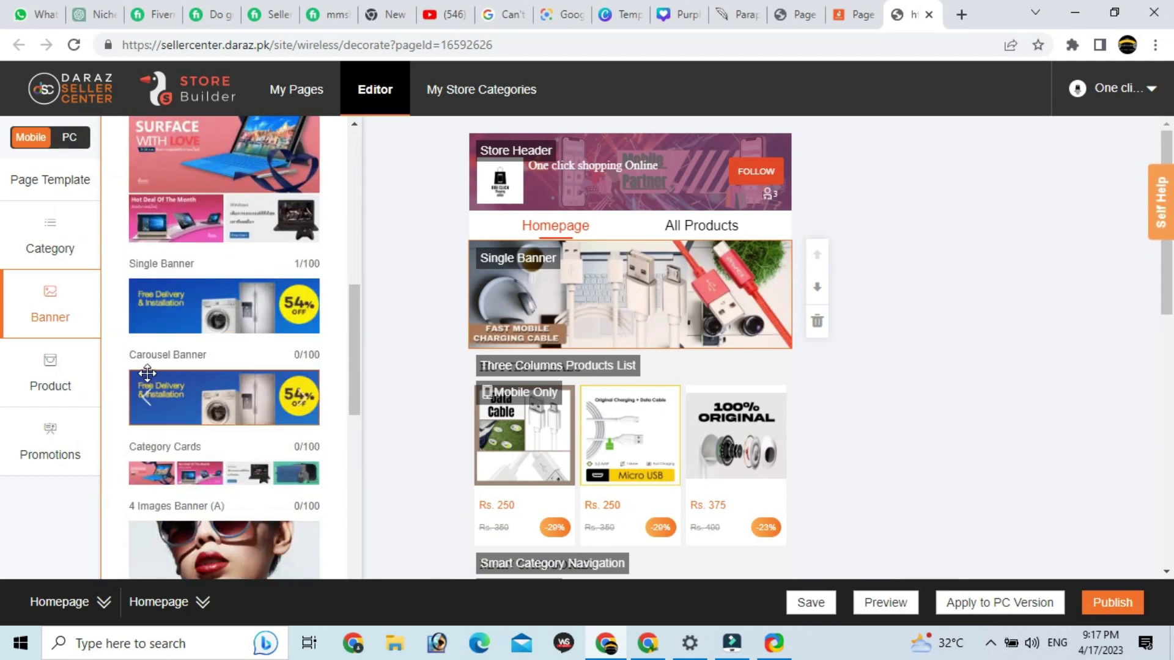
pyautogui.moveTo(229, 402); pyautogui.dragTo(614, 267)
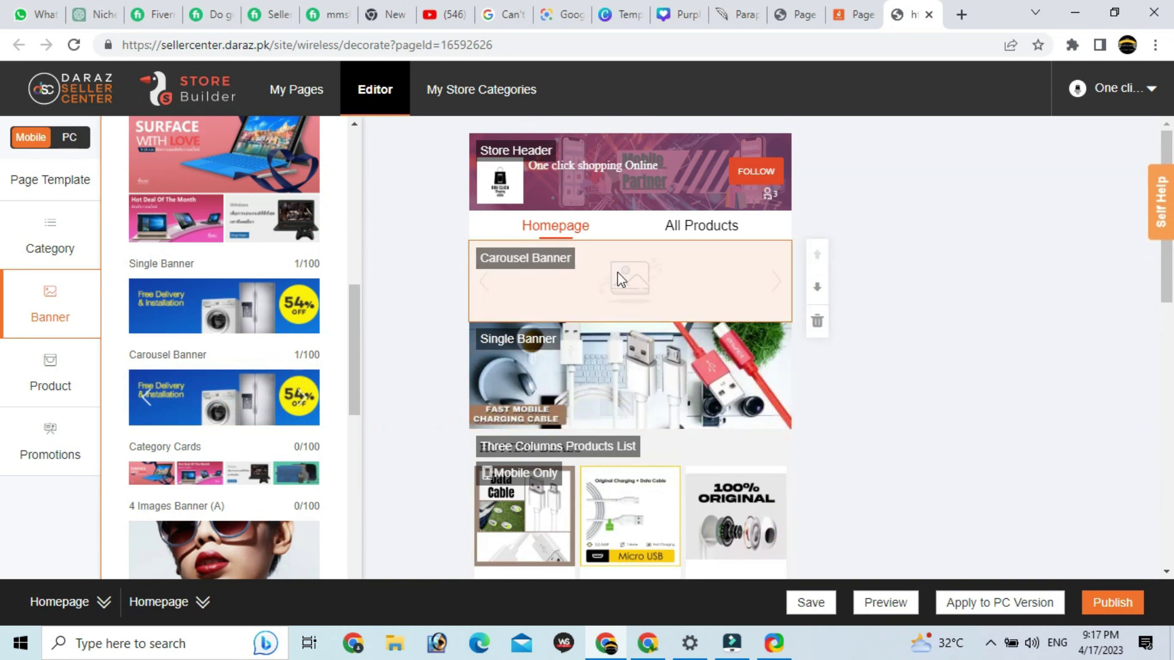
# Upload "Untitled (1200 × 500 px)" as the carousel's first banner image, crop it, and confirm it for English and Urdu
pyautogui.click(622, 284)
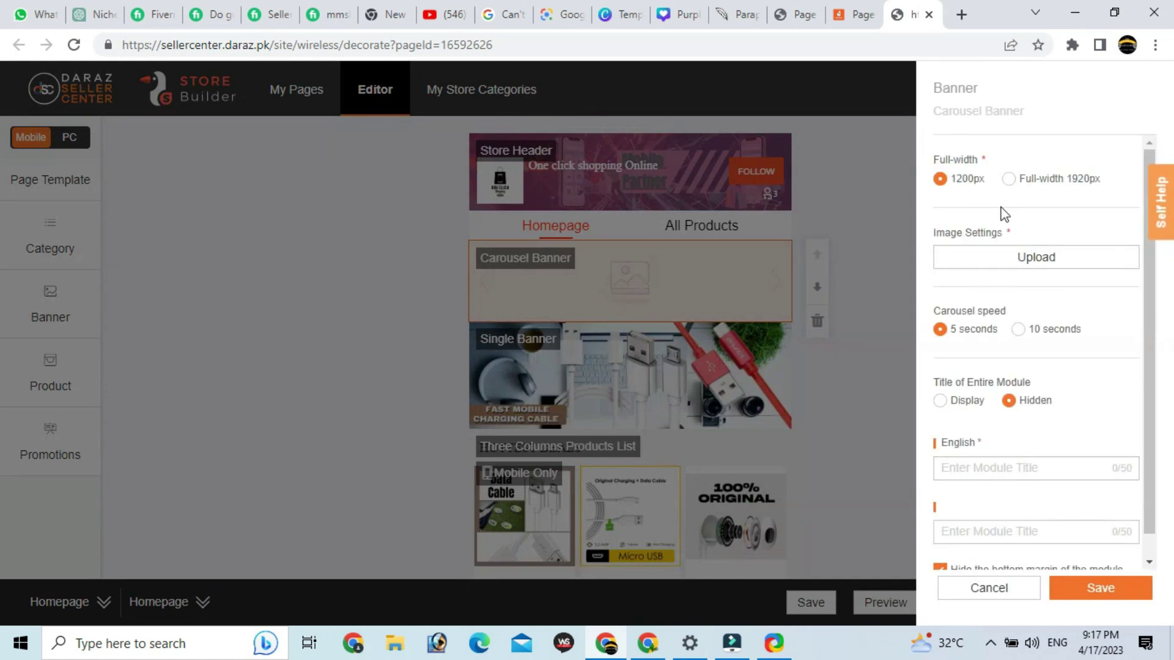
pyautogui.click(1020, 261)
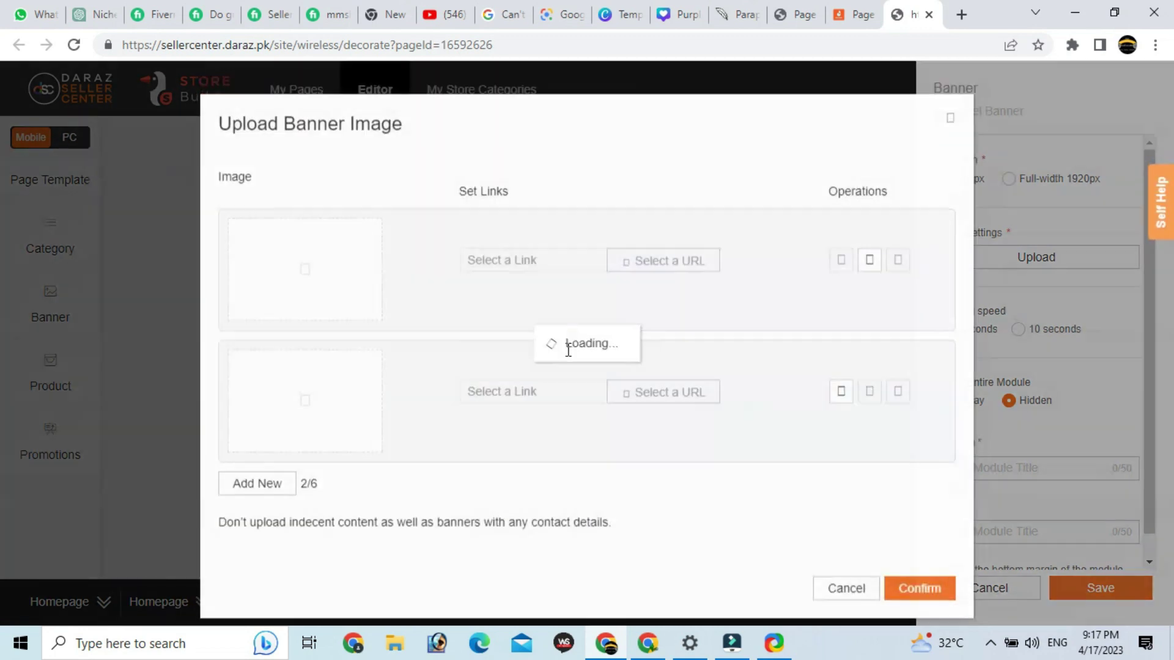
pyautogui.click(308, 264)
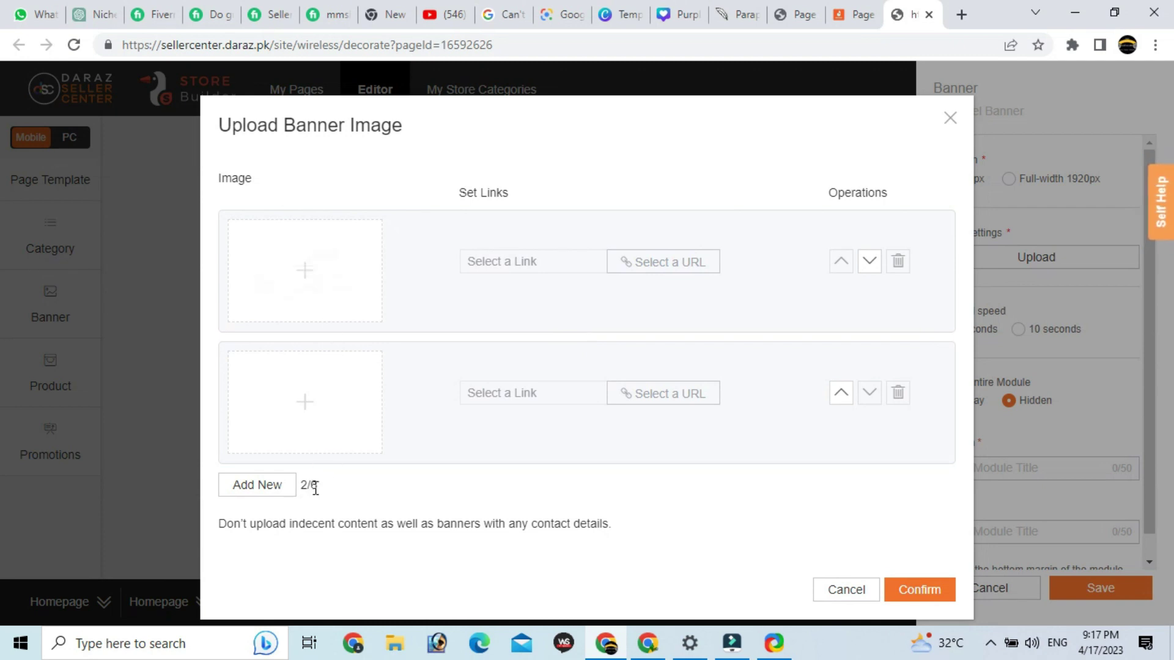
pyautogui.moveTo(317, 257)
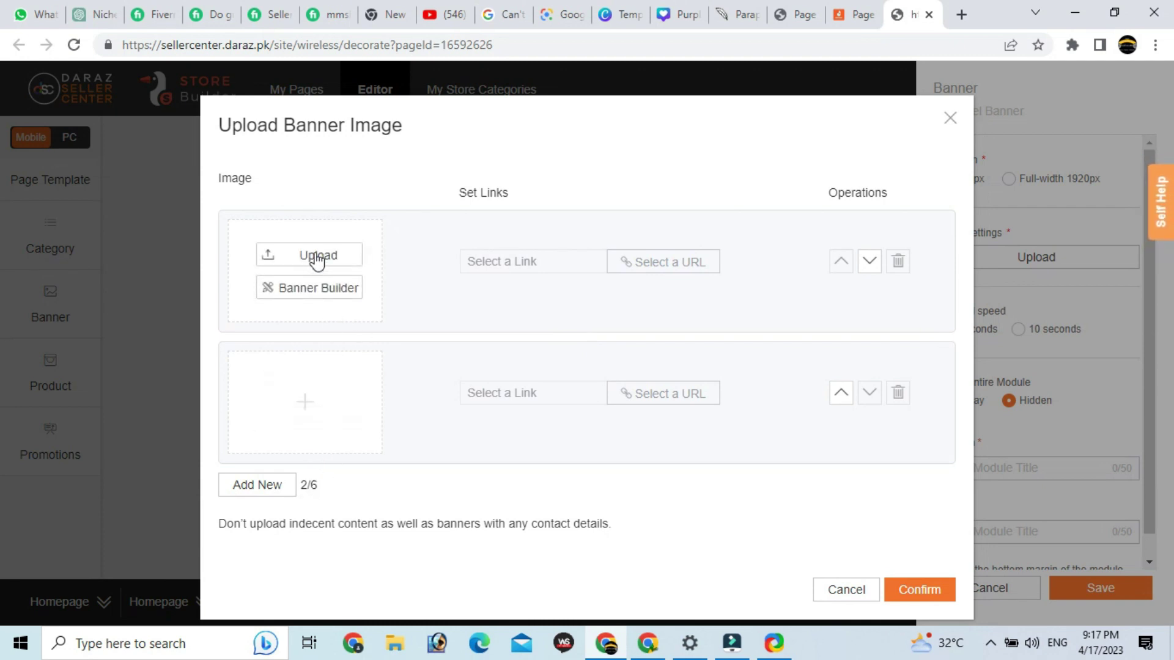
pyautogui.click(317, 258)
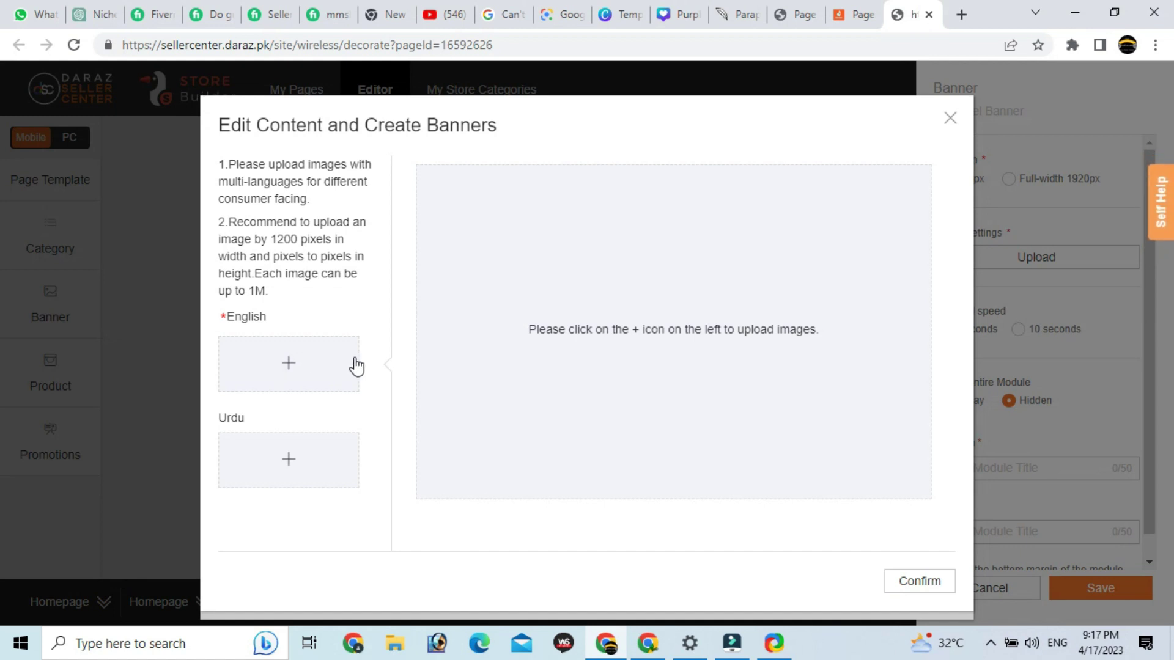
pyautogui.click(292, 364)
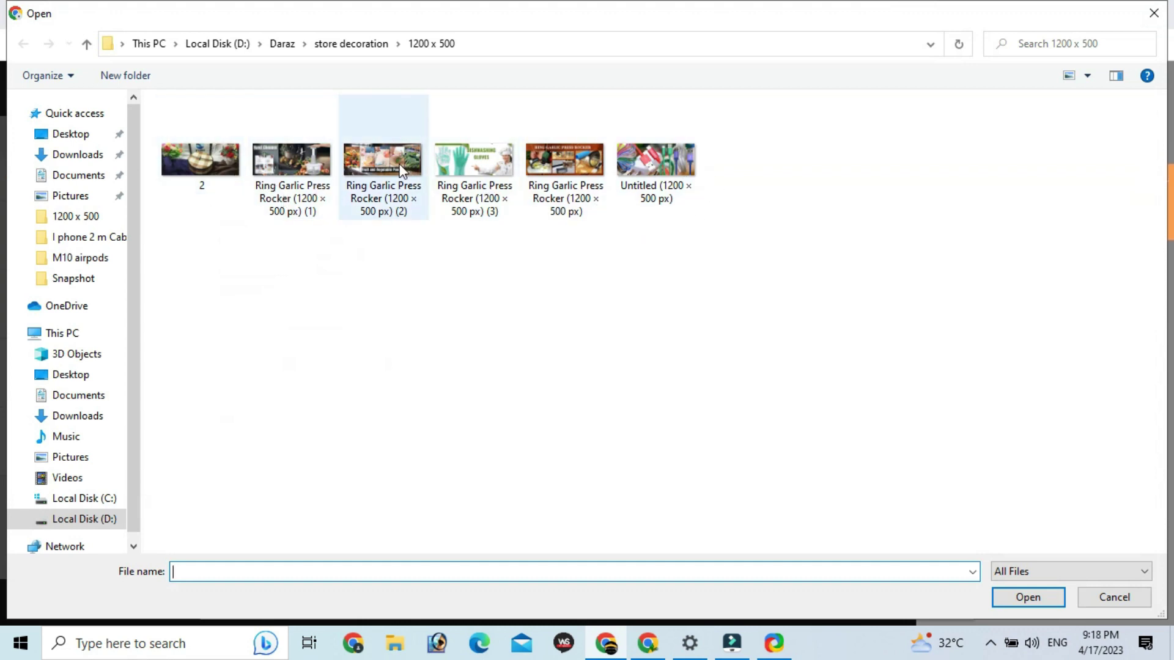
pyautogui.click(655, 191)
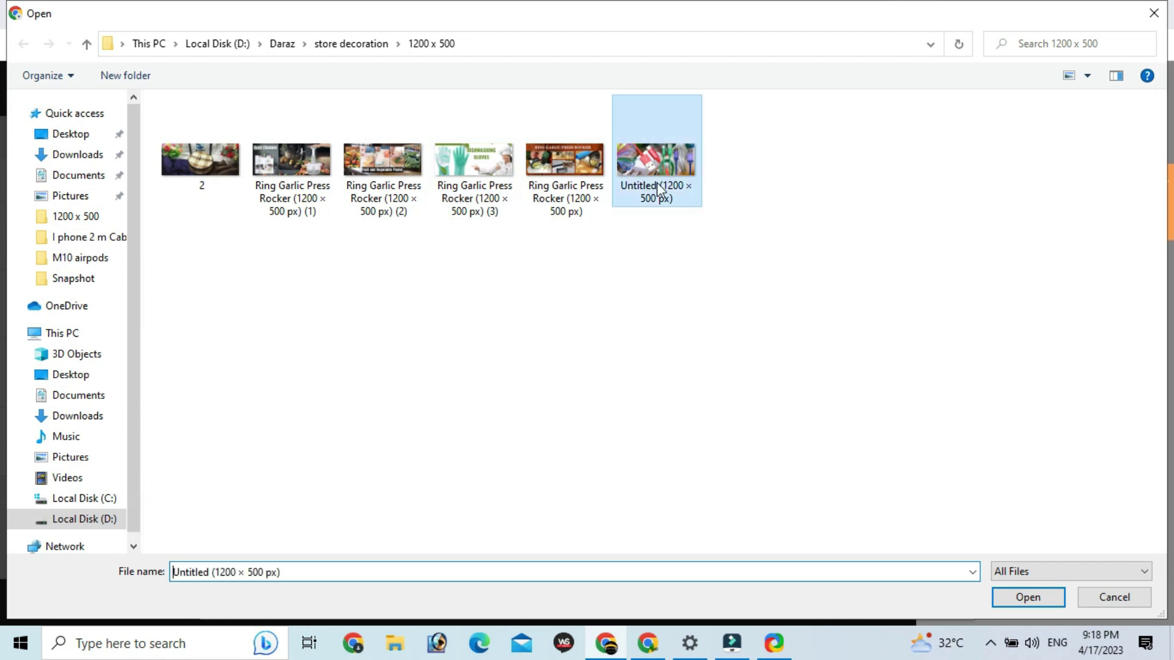
pyautogui.doubleClick(661, 177)
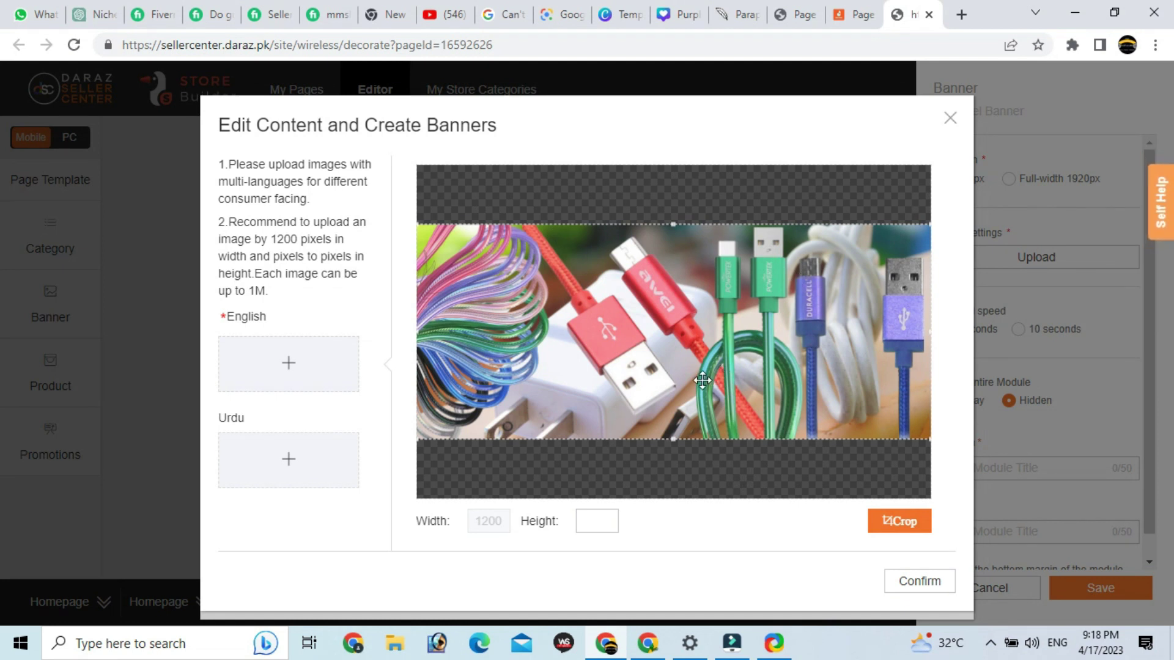
pyautogui.click(899, 524)
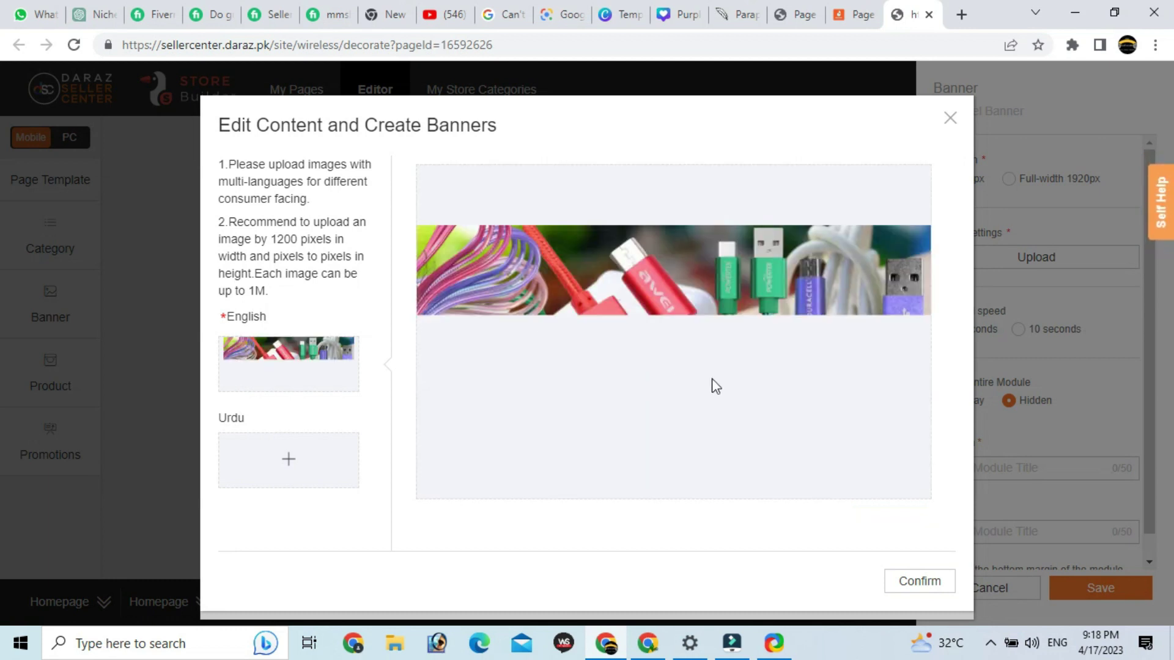
pyautogui.click(915, 587)
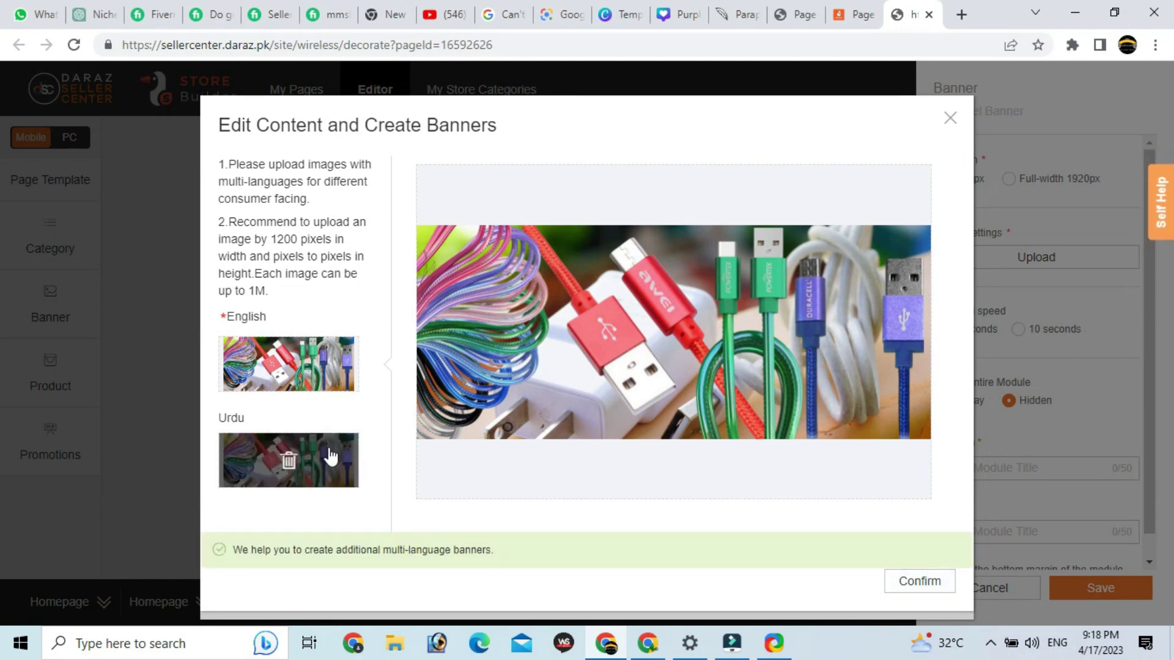
pyautogui.moveTo(296, 466)
pyautogui.click(922, 582)
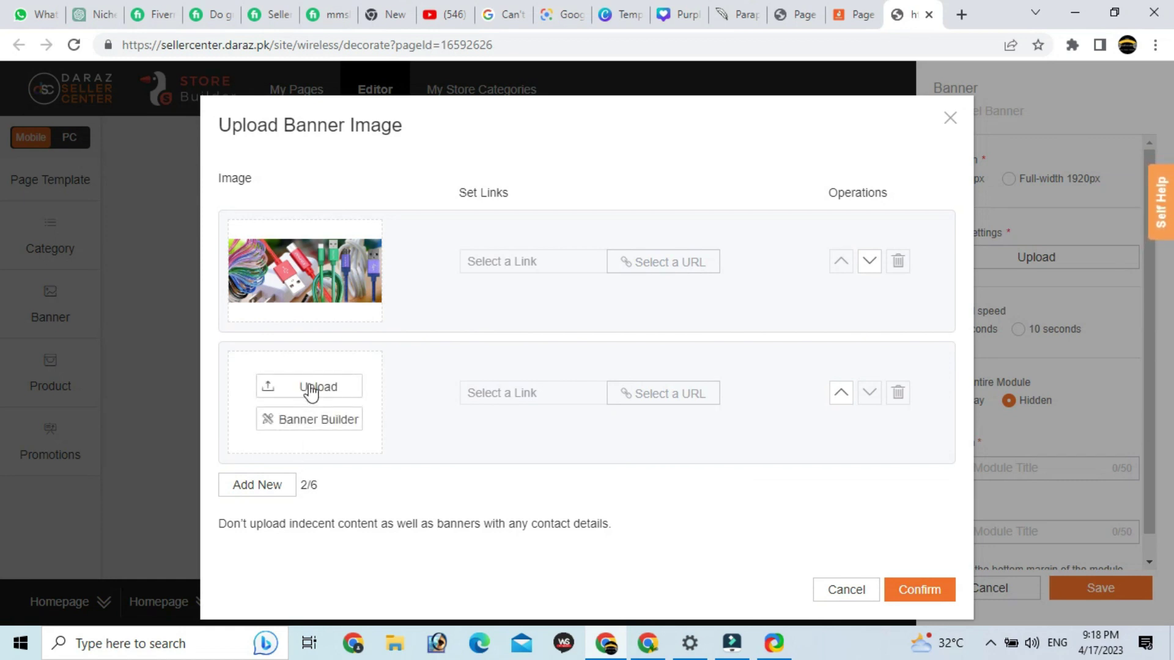
# Upload "Ring Garlic Press Rocker (1200 × 500 px)" as the second carousel image, crop it, and confirm it for both languages
pyautogui.click(310, 388)
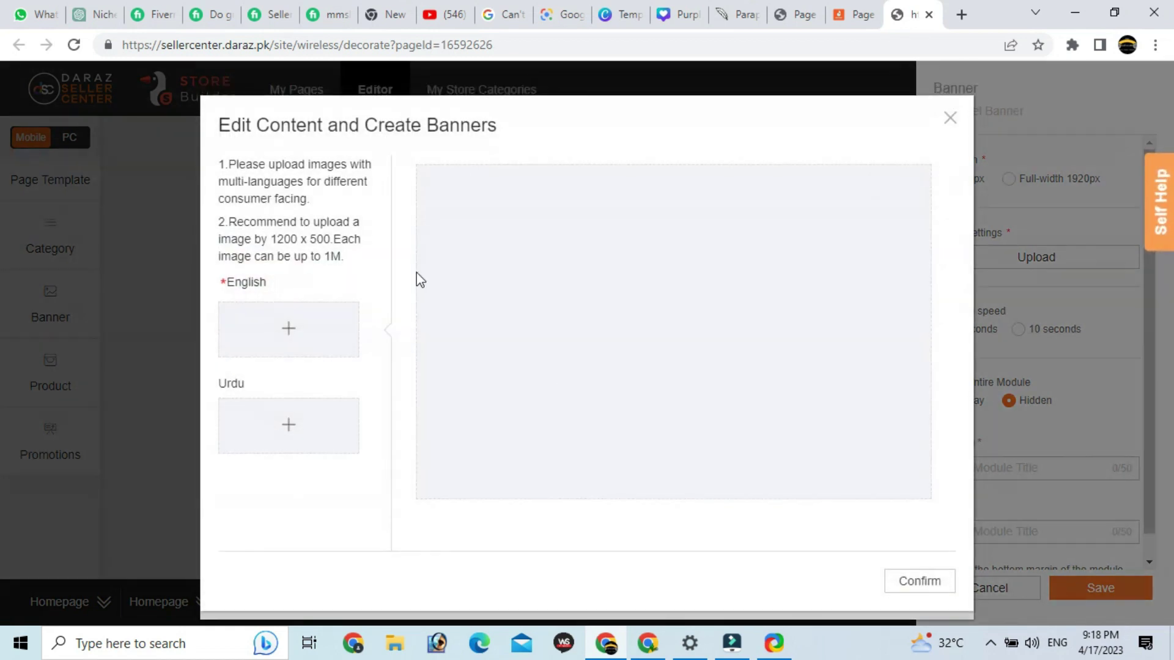
pyautogui.click(290, 332)
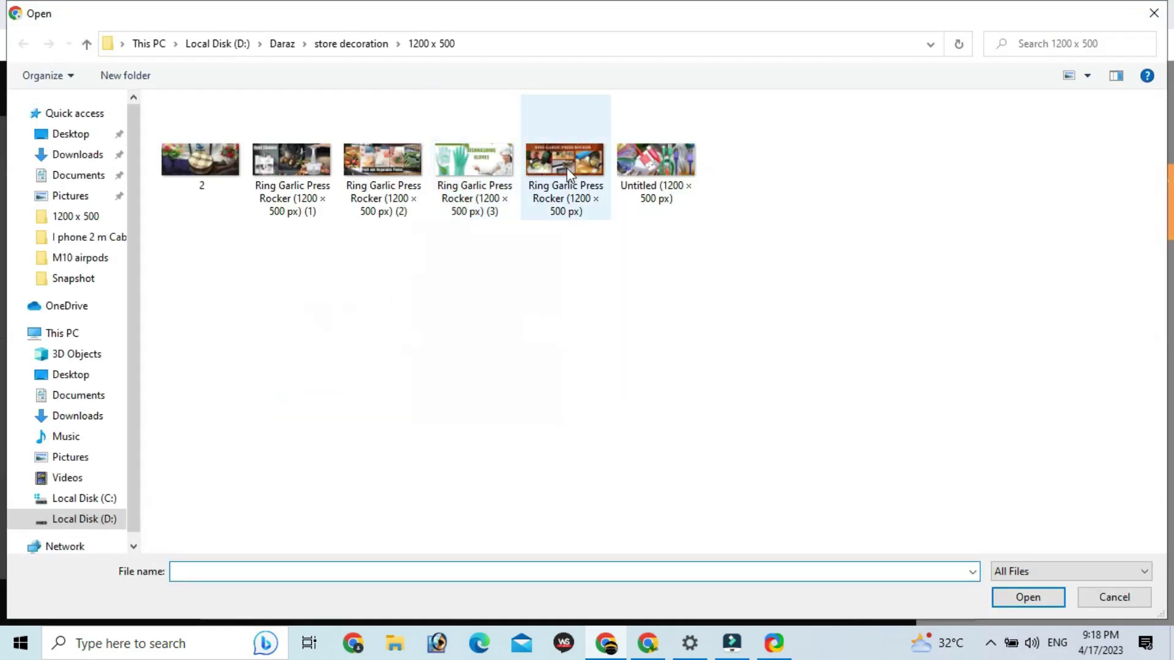
pyautogui.click(569, 174)
pyautogui.click(1039, 599)
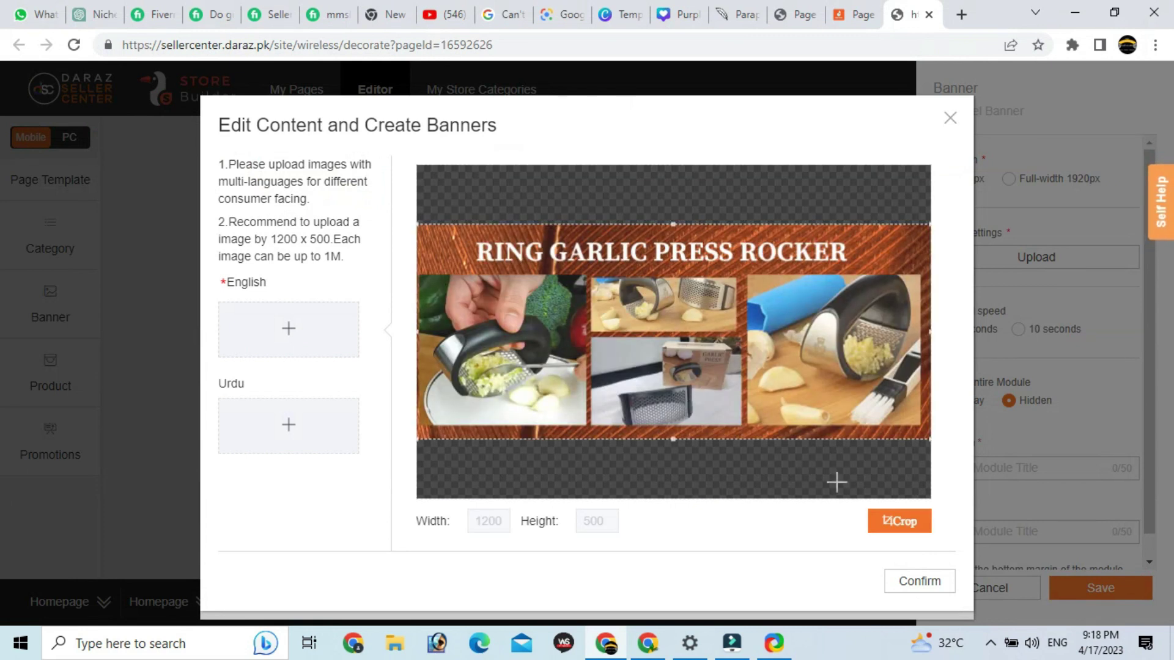
pyautogui.click(896, 523)
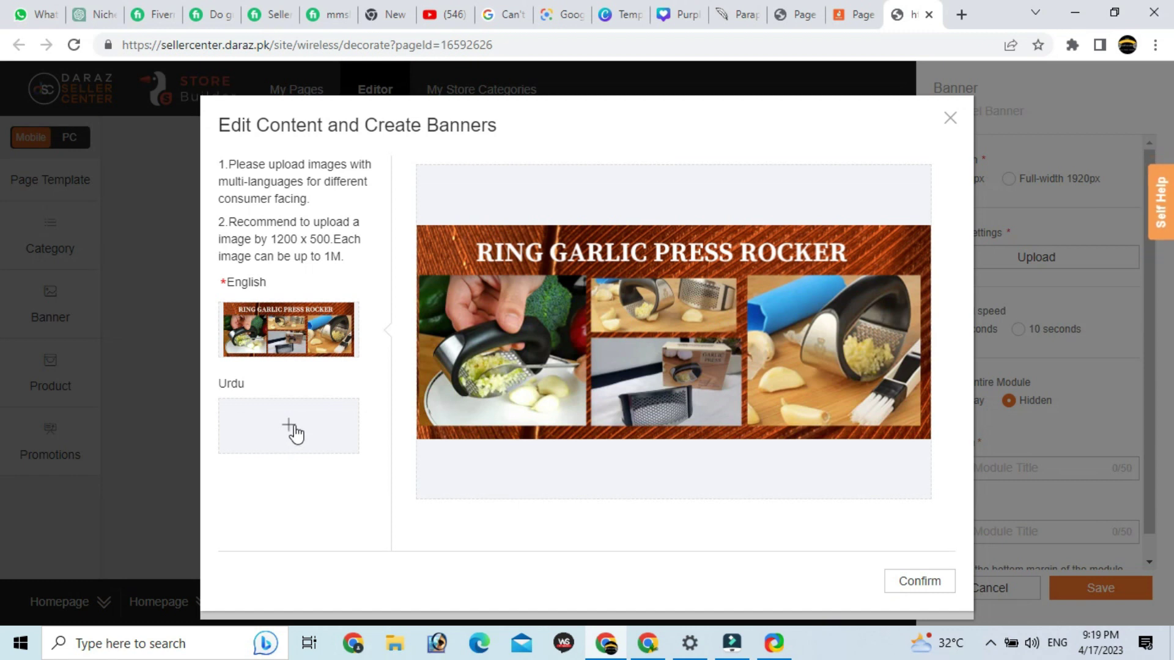
pyautogui.click(915, 587)
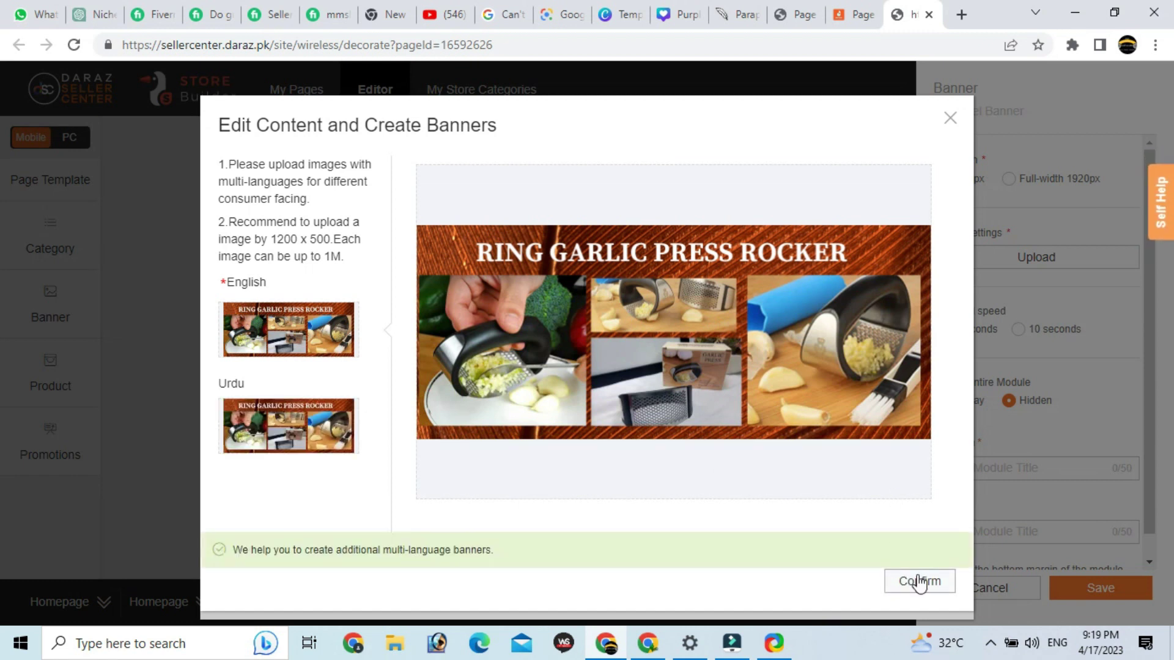
pyautogui.click(919, 582)
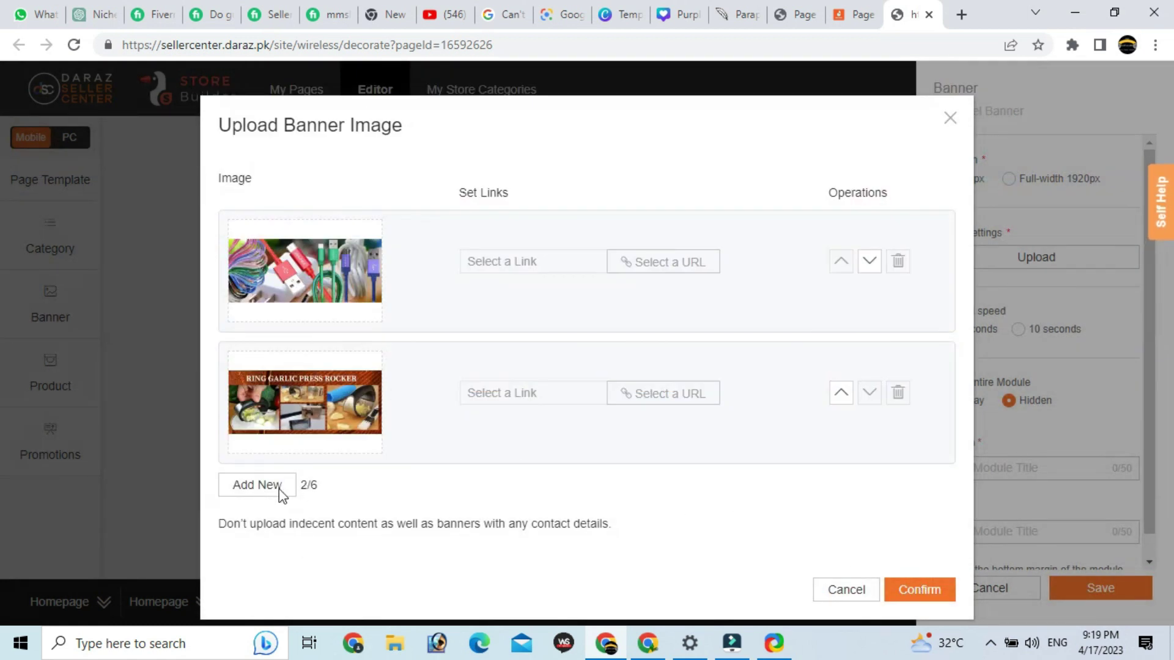
# Add a third carousel image slot and fill it with the cropped "Ring Garlic Press Rocker (1200 × 500 px) (3)" dishwashing gloves image
pyautogui.click(257, 487)
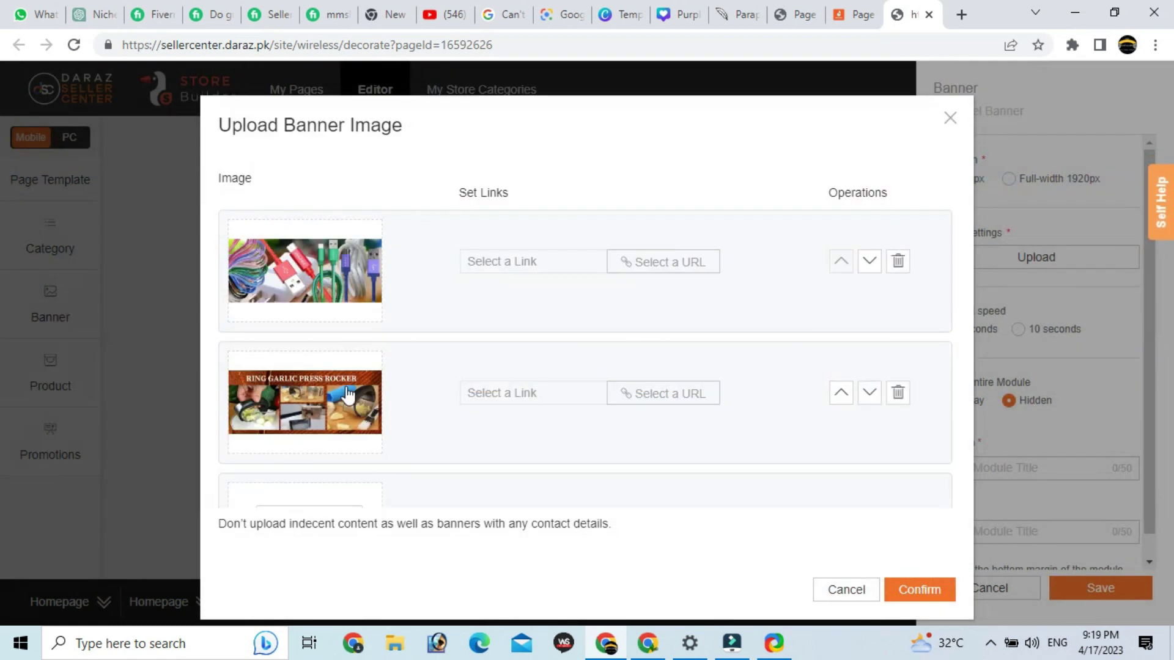
pyautogui.moveTo(359, 397)
pyautogui.scroll(-2, 405, 388)
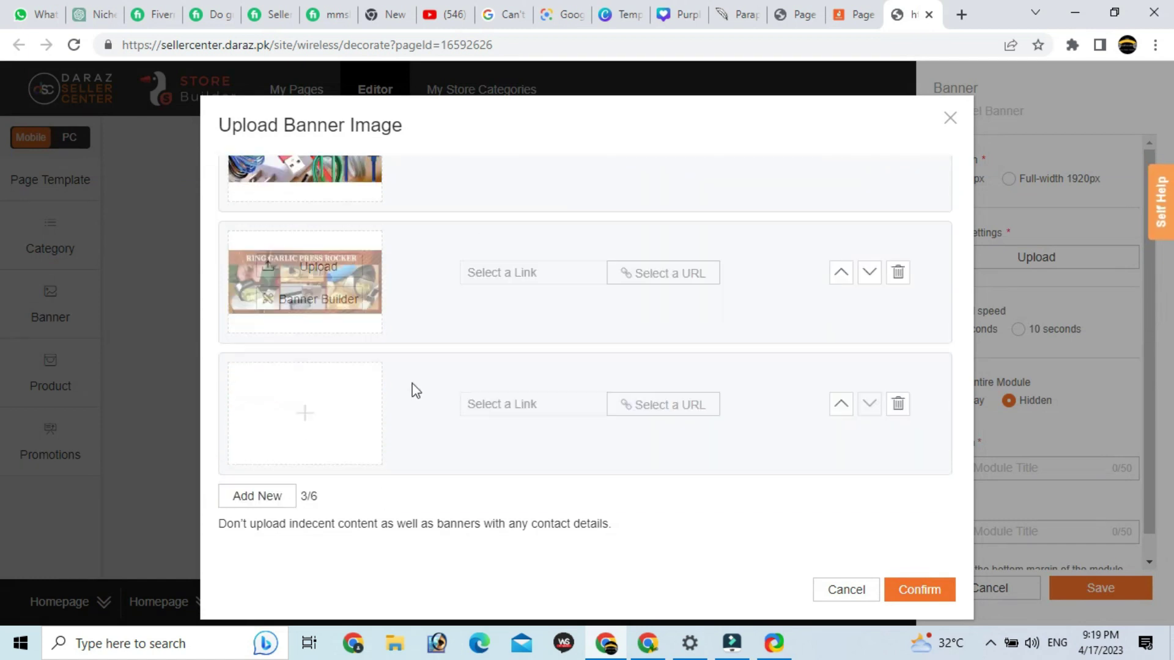
pyautogui.click(314, 401)
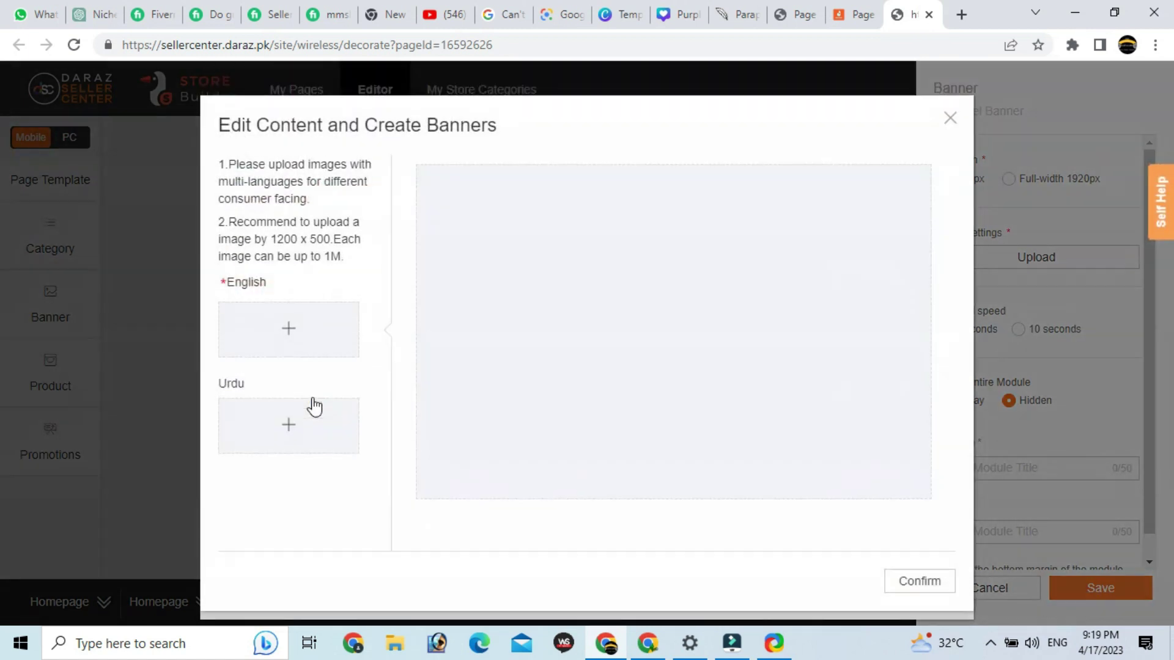
pyautogui.click(460, 383)
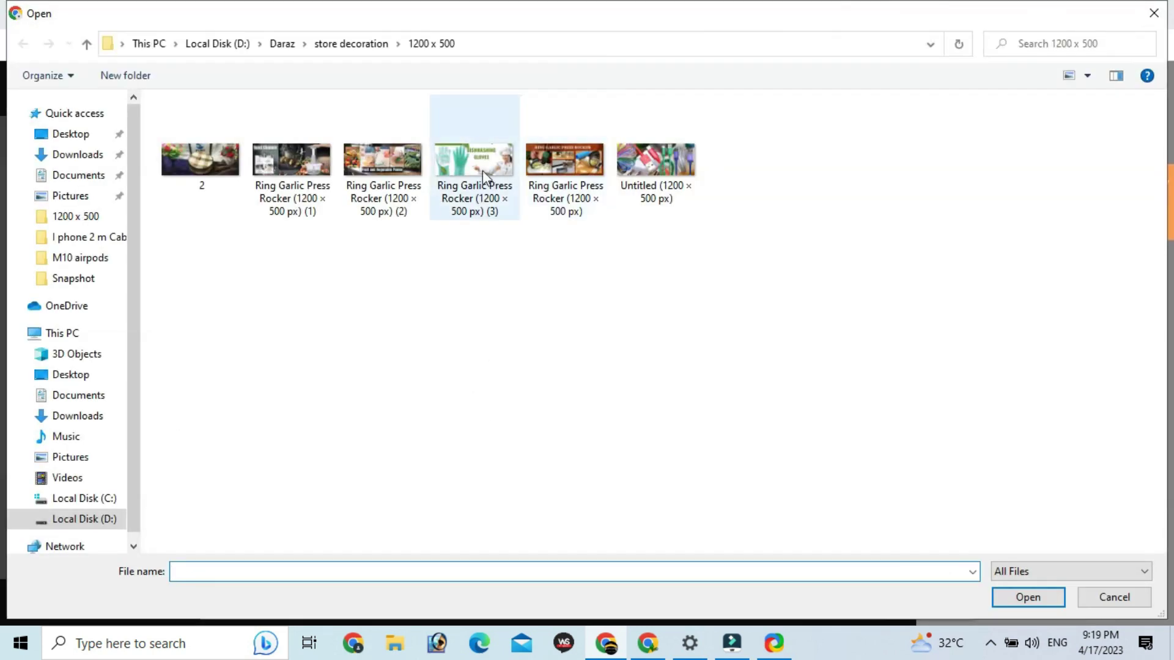
pyautogui.click(483, 170)
pyautogui.click(1026, 598)
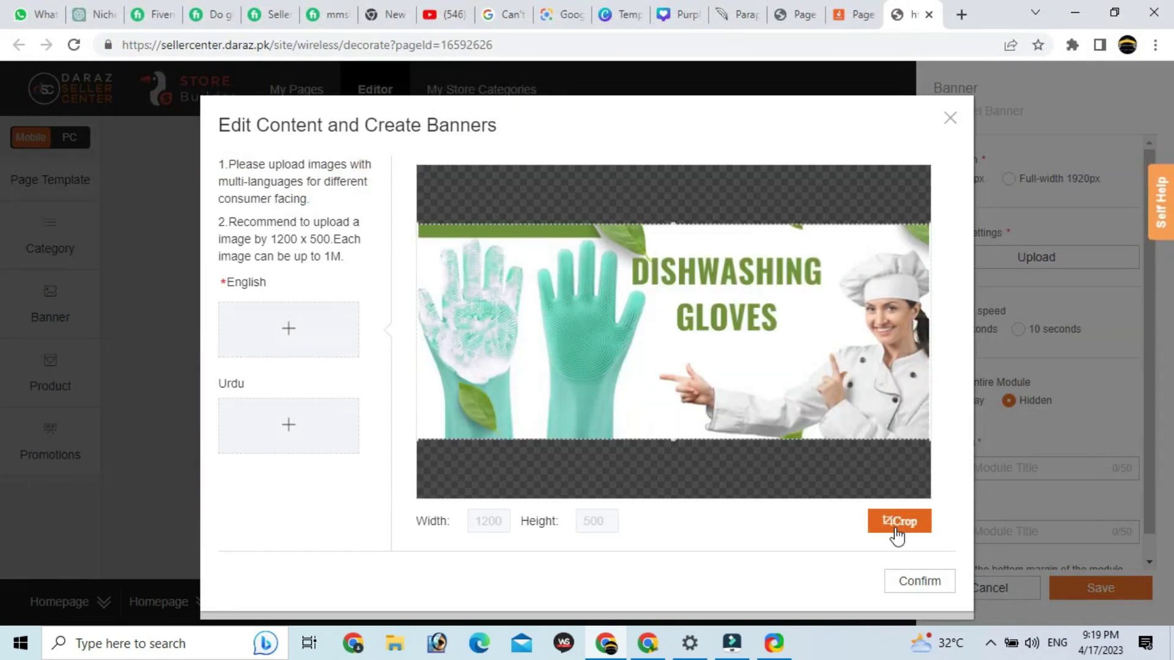
pyautogui.click(897, 522)
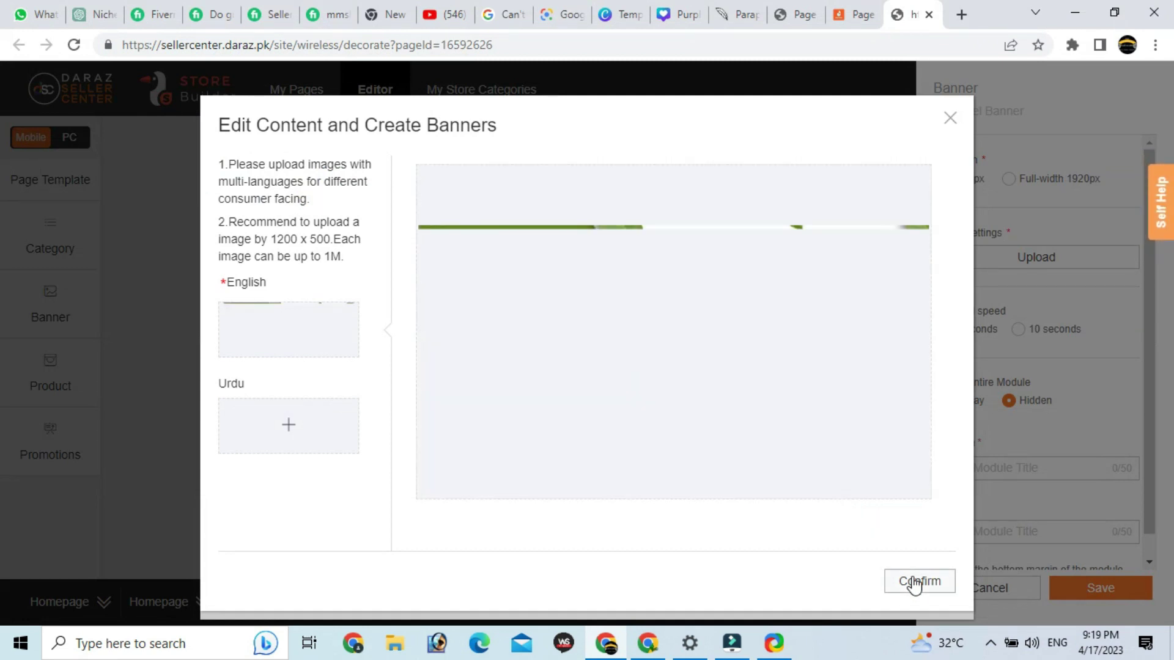
pyautogui.click(915, 582)
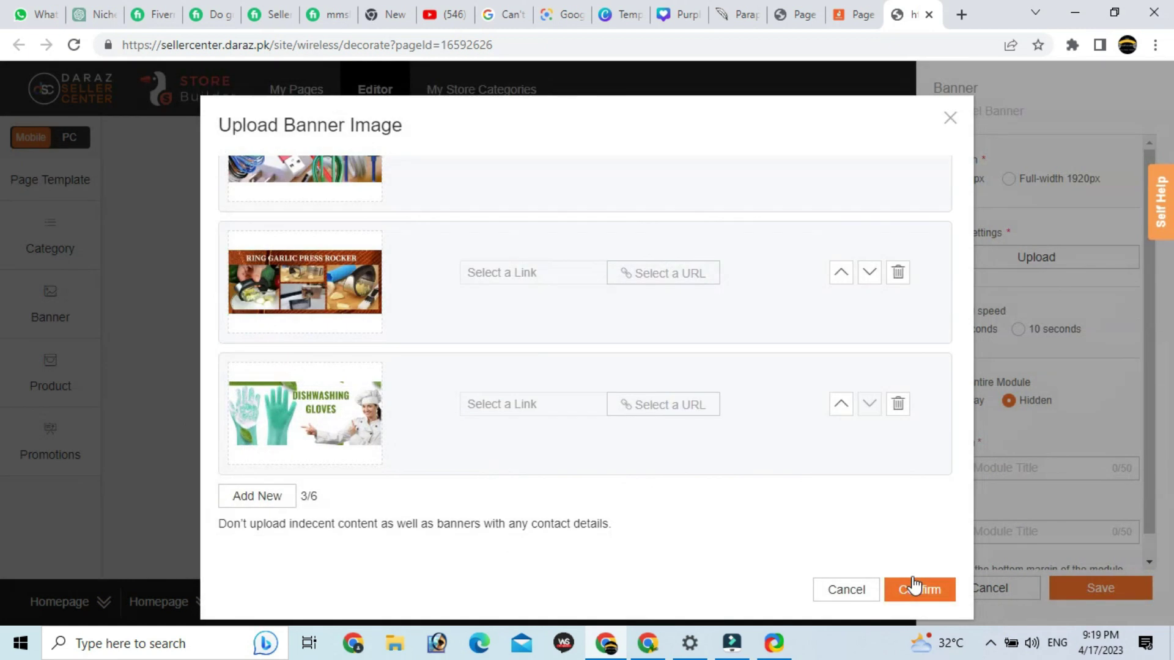
# Link the first carousel image, the colourful USB cables, to the product detail page of the Urdu-titled charging cable
pyautogui.scroll(2, 331, 309)
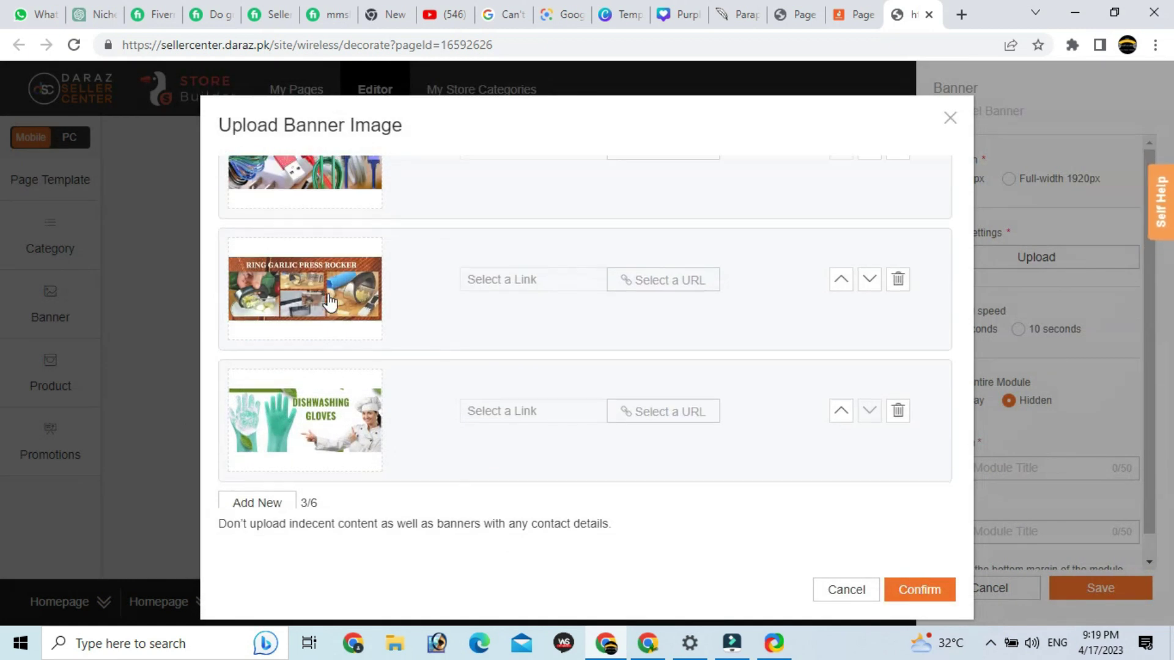
pyautogui.scroll(-2, 368, 404)
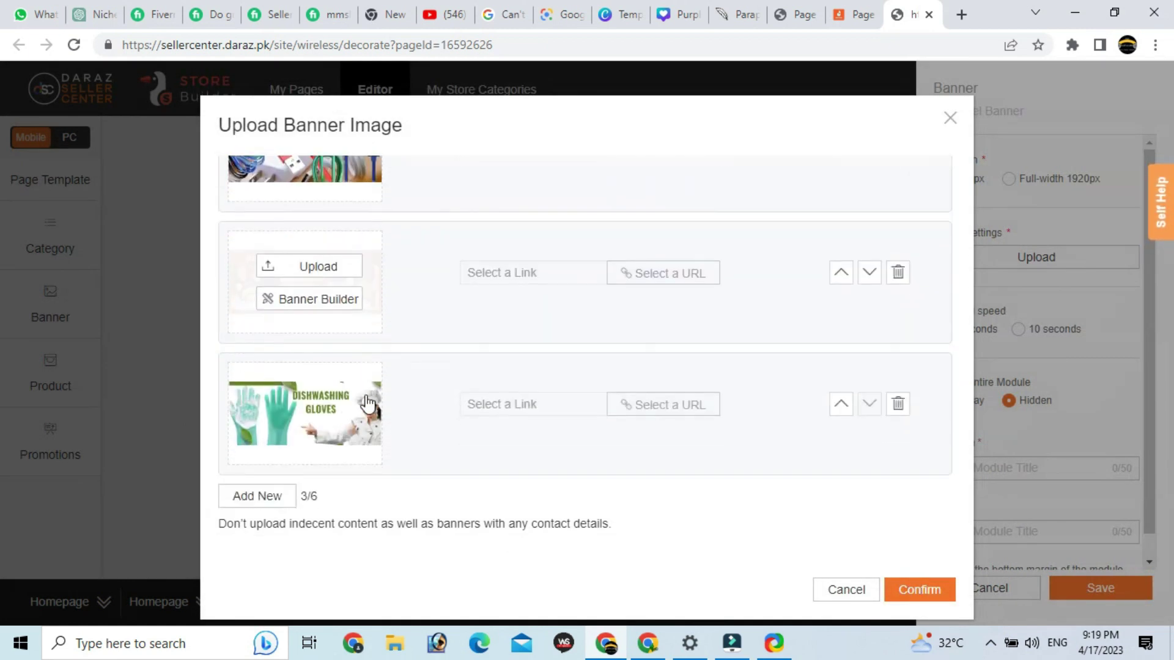
pyautogui.scroll(2, 388, 262)
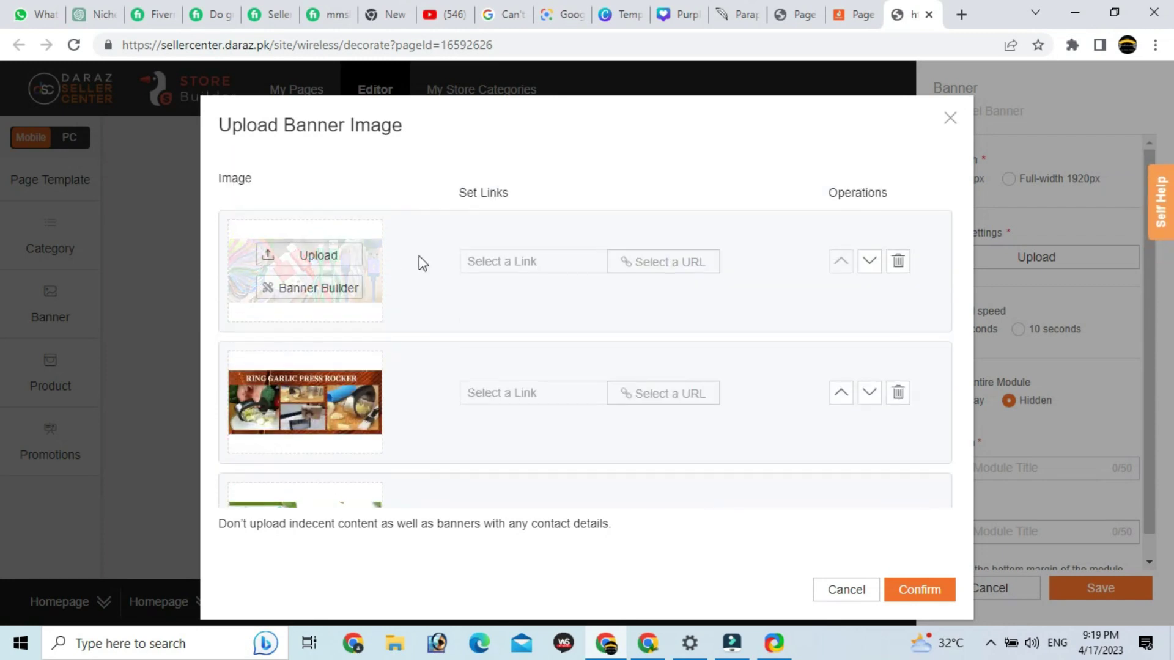
pyautogui.moveTo(323, 257); pyautogui.dragTo(655, 273)
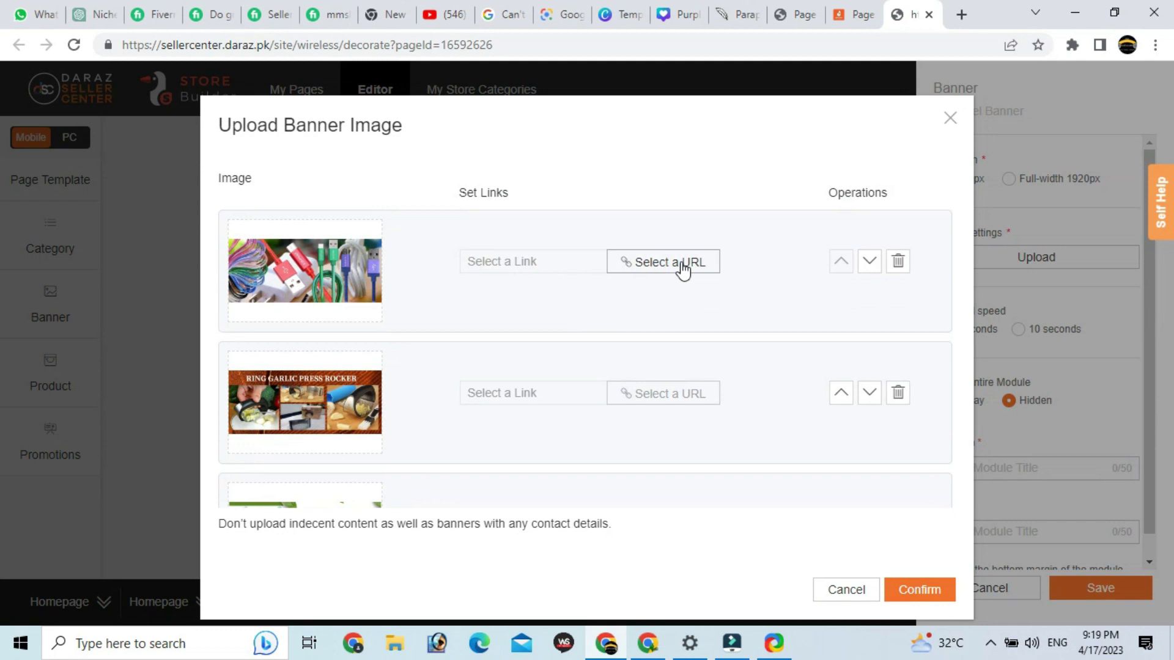
pyautogui.click(677, 264)
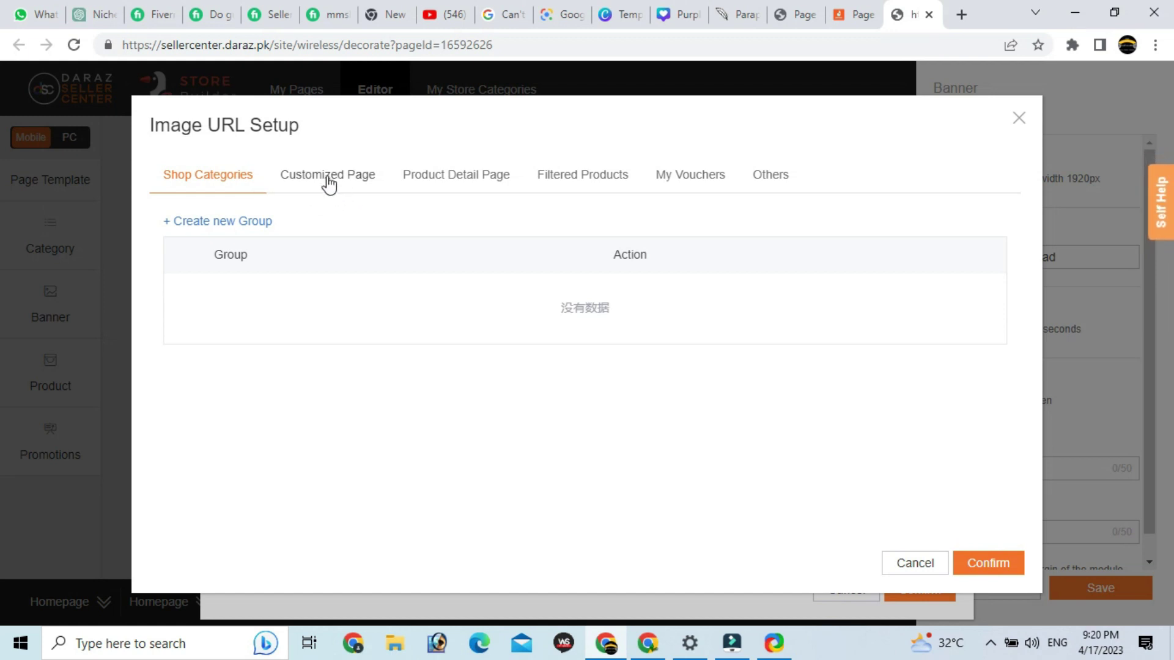
pyautogui.click(492, 182)
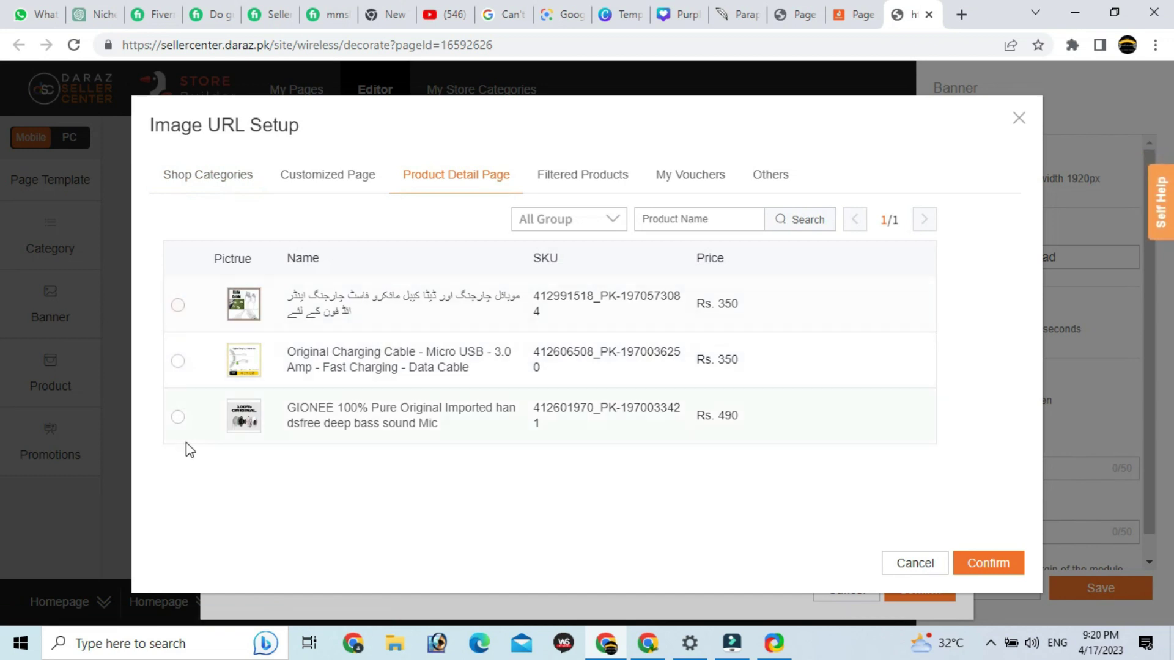
pyautogui.click(179, 306)
pyautogui.click(178, 305)
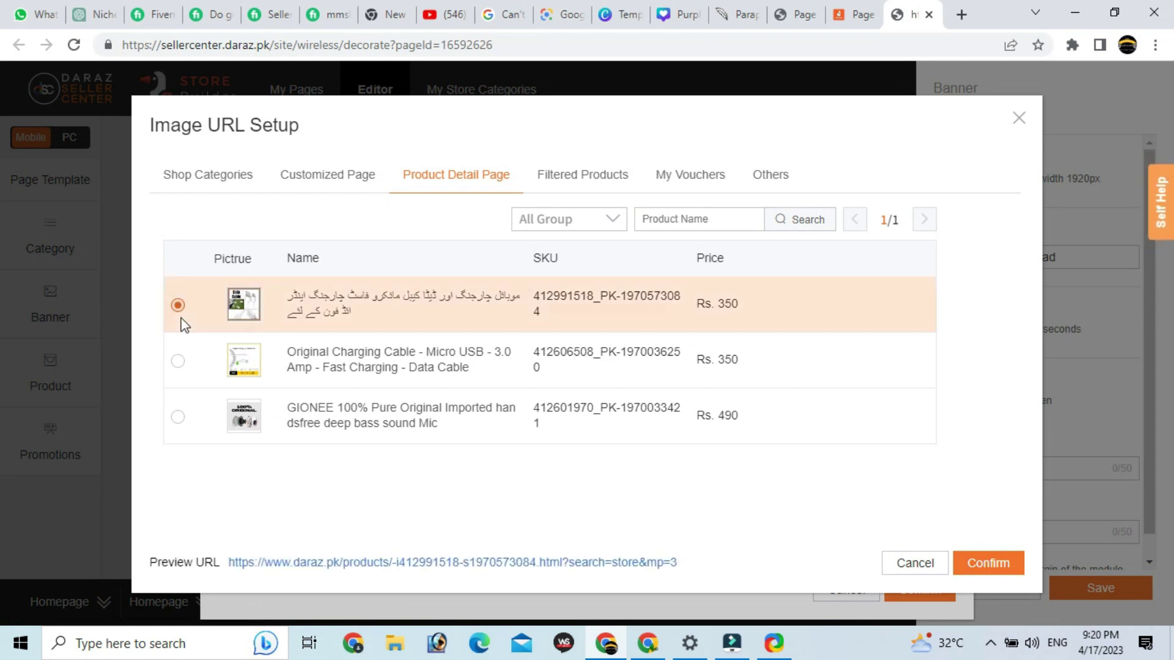
pyautogui.click(985, 564)
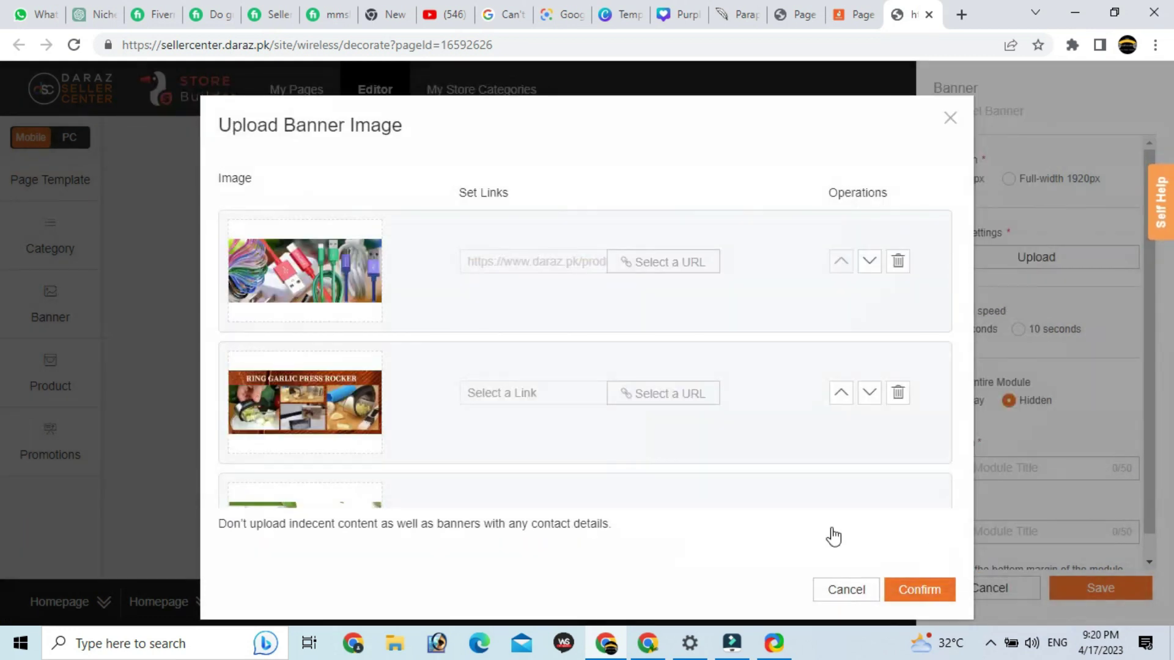
# Link the Ring Garlic Press Rocker image to the product page of "Original Charging Cable - Micro USB - 3.0 Amp - Fast Charging - Data Cable"
pyautogui.click(673, 402)
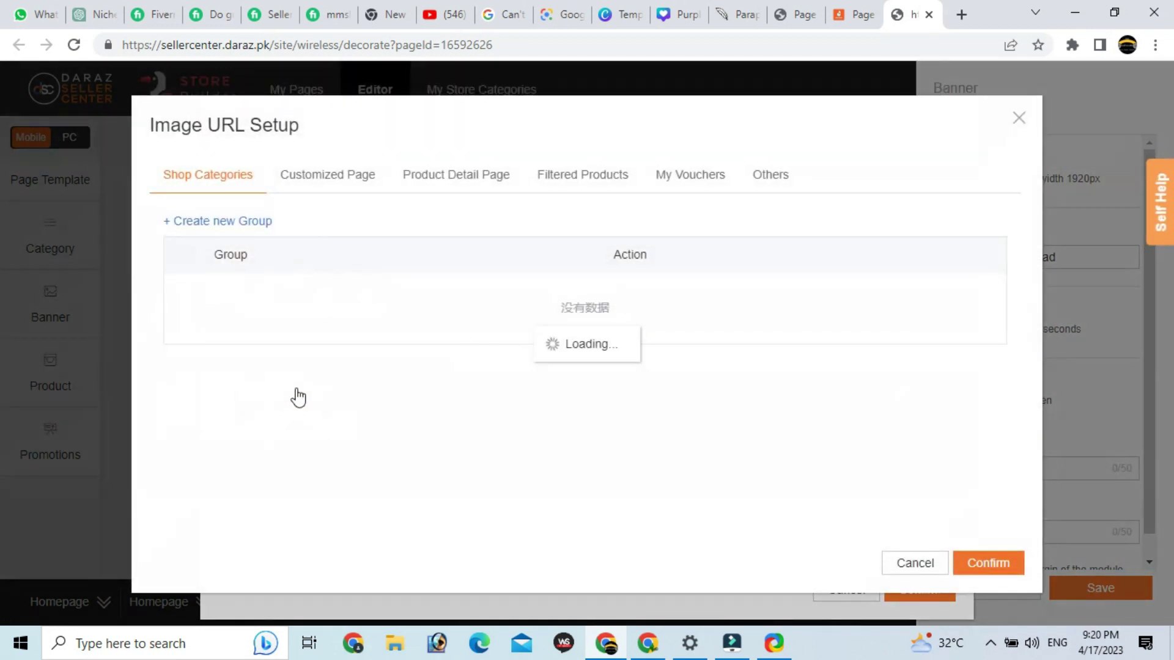
pyautogui.click(419, 178)
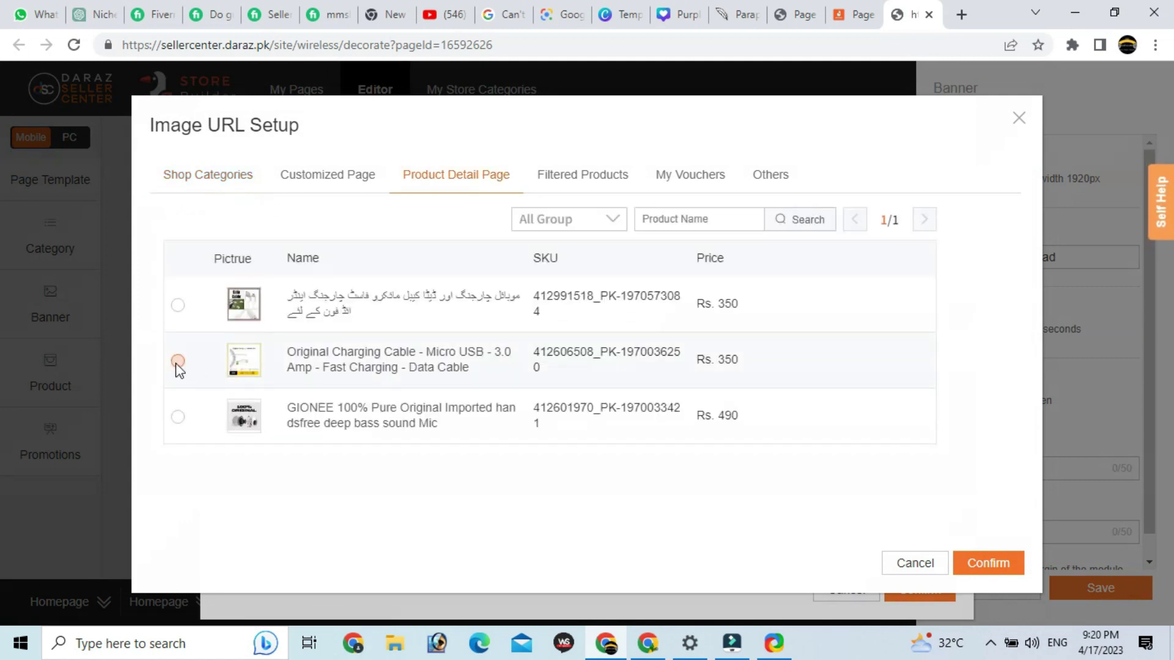
pyautogui.click(411, 387)
pyautogui.click(989, 562)
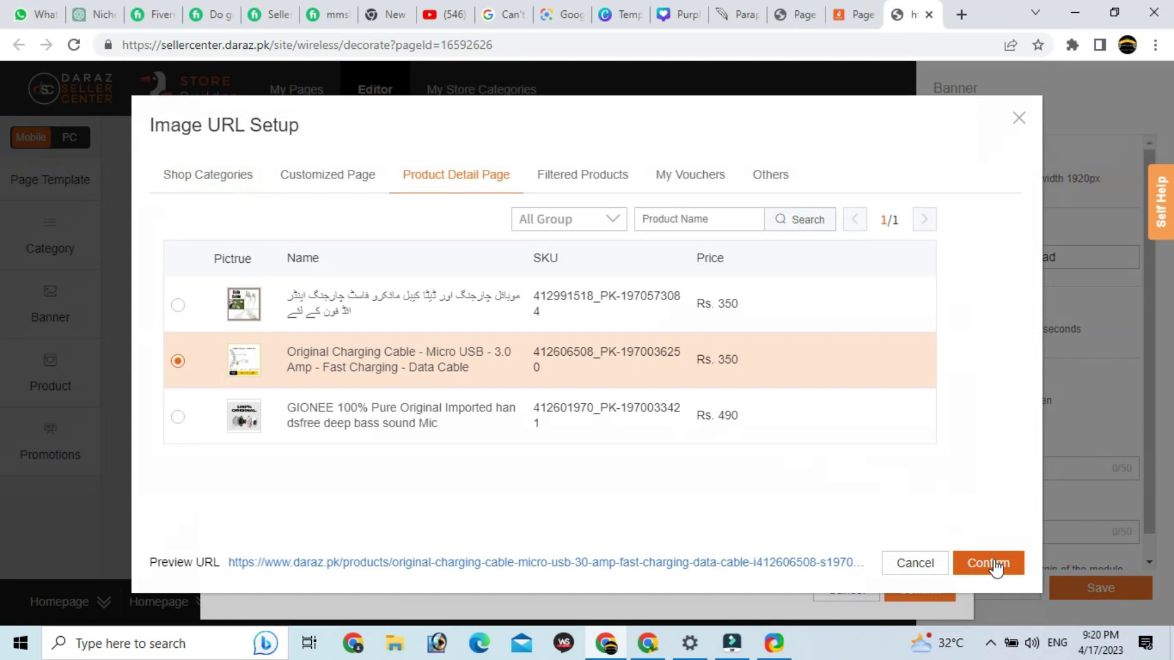
# Link the third carousel image, Dishwashing Gloves, to the Store Homepage after checking the product and voucher link options
pyautogui.scroll(-2, 527, 356)
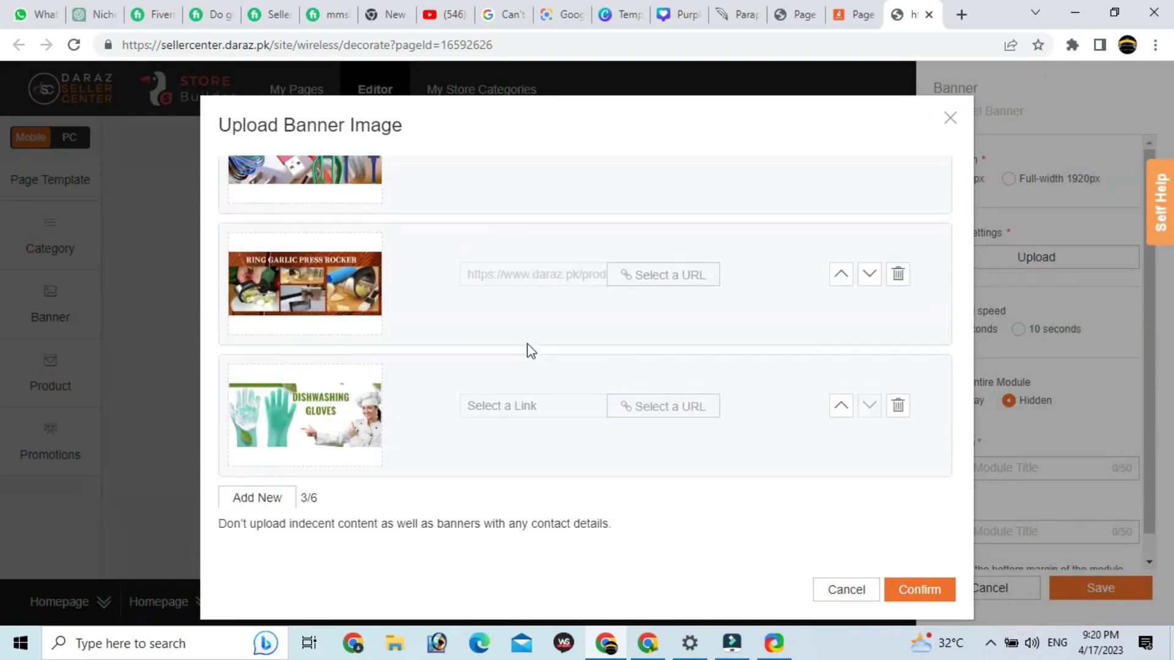
pyautogui.click(660, 414)
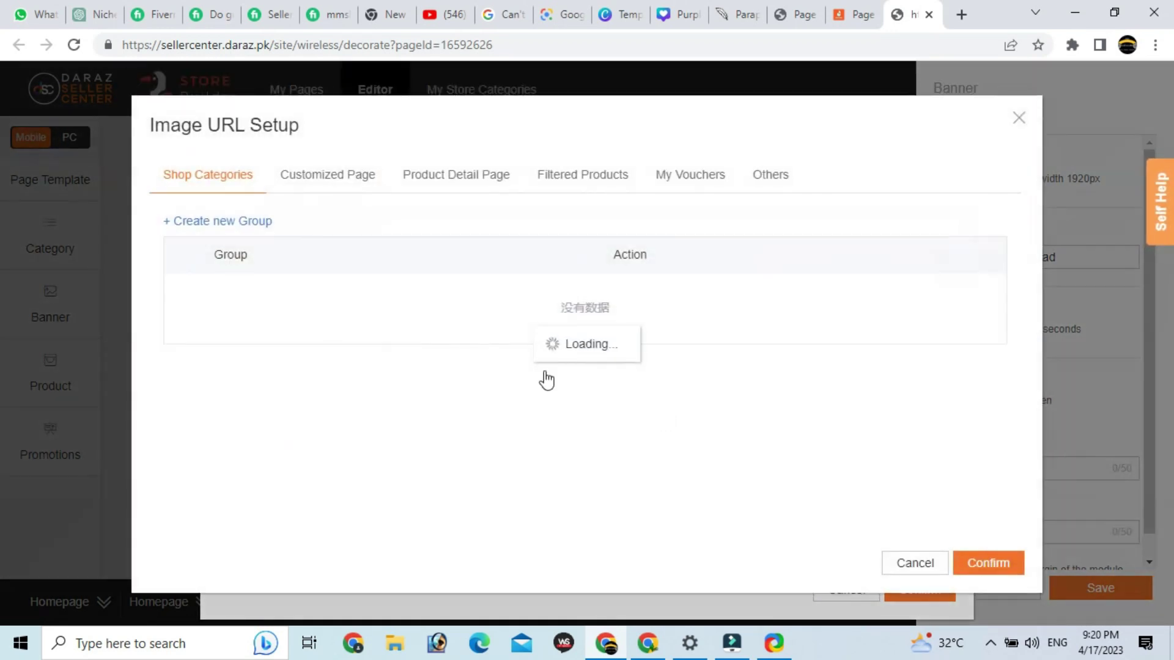
pyautogui.click(441, 178)
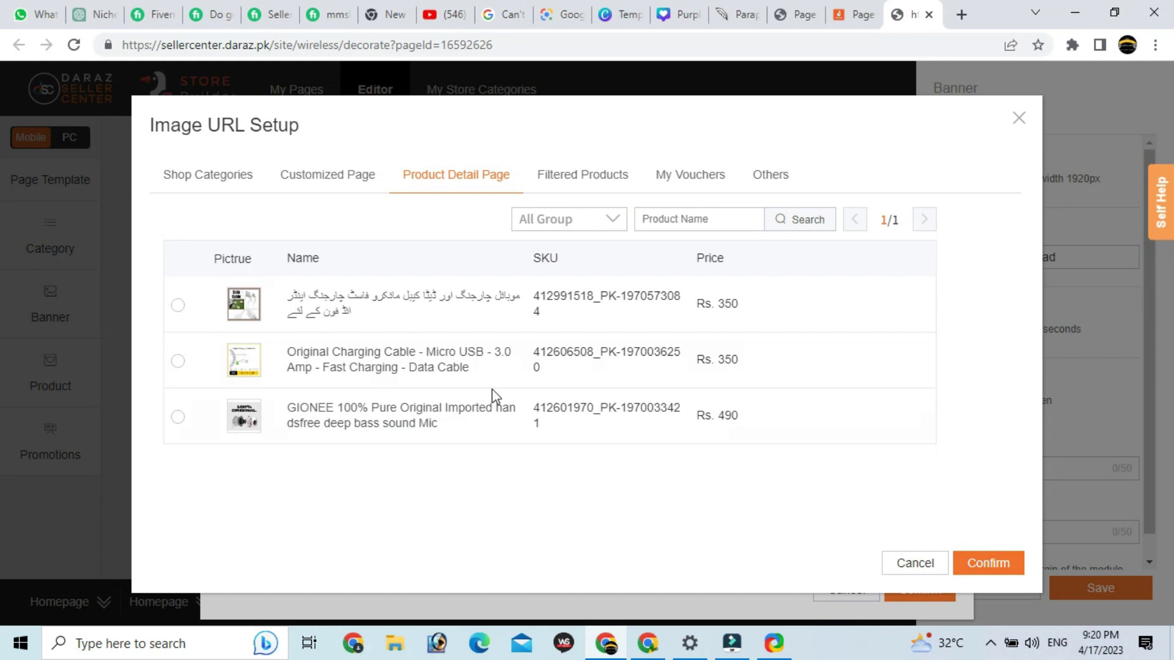
pyautogui.click(774, 176)
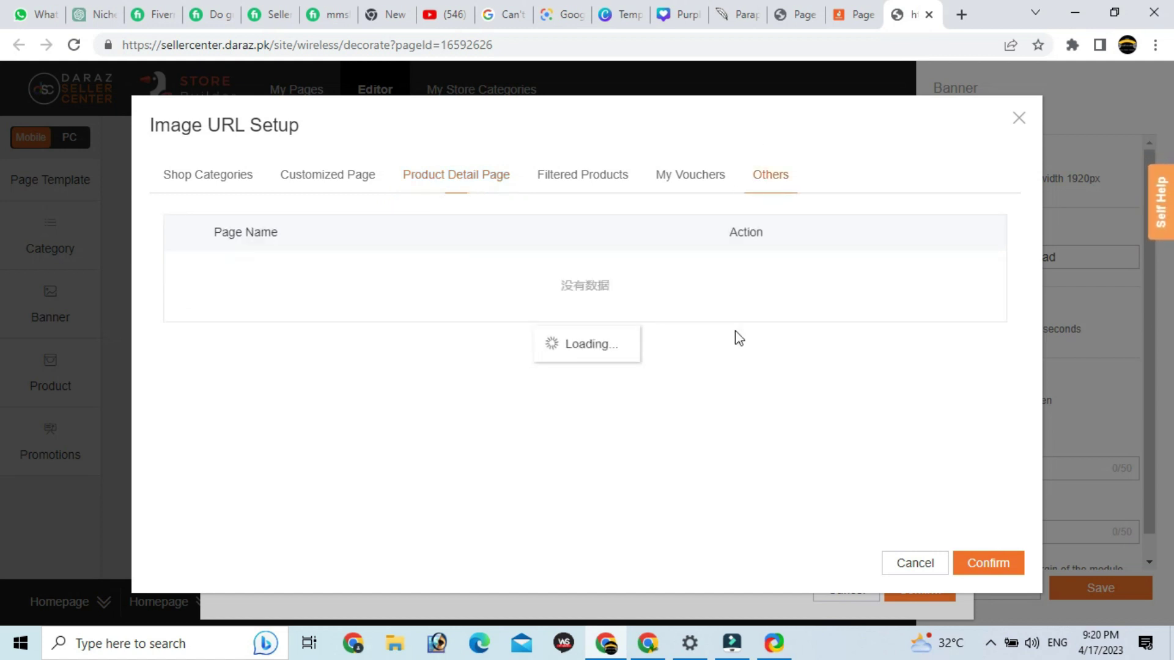
pyautogui.click(178, 276)
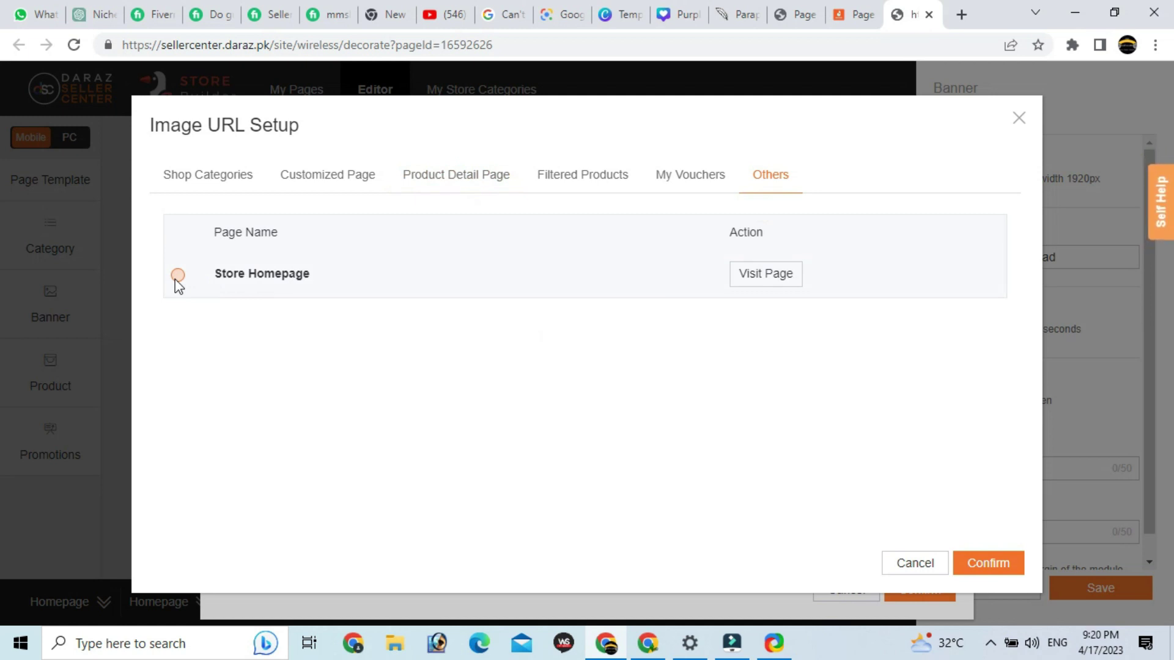
pyautogui.click(178, 276)
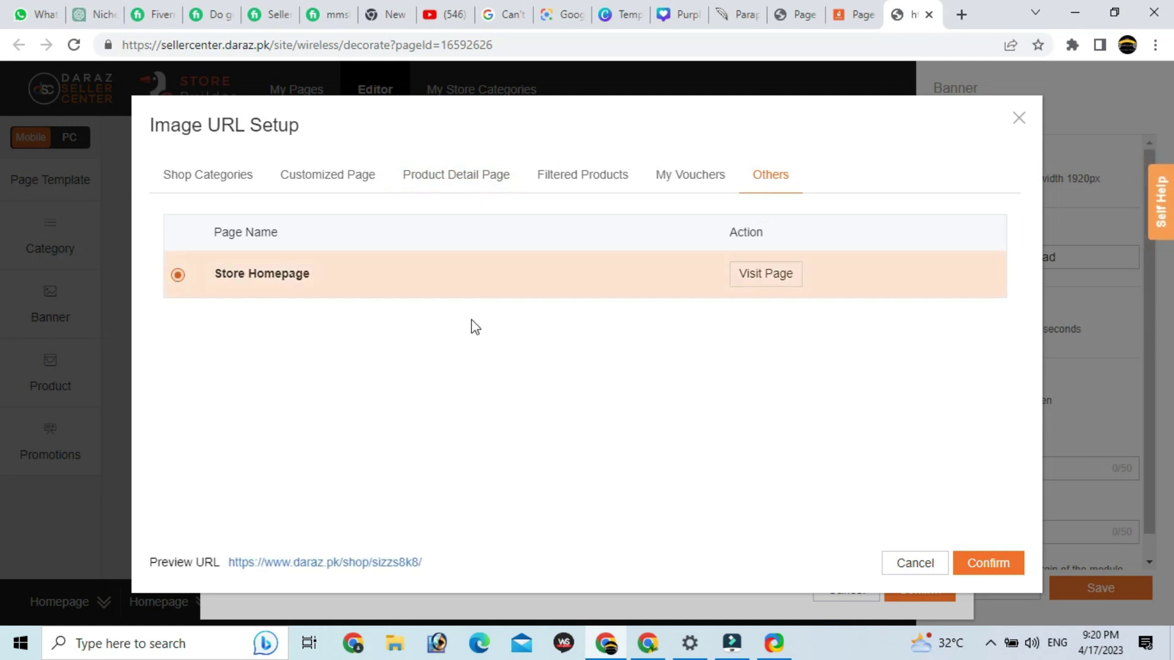
pyautogui.click(674, 175)
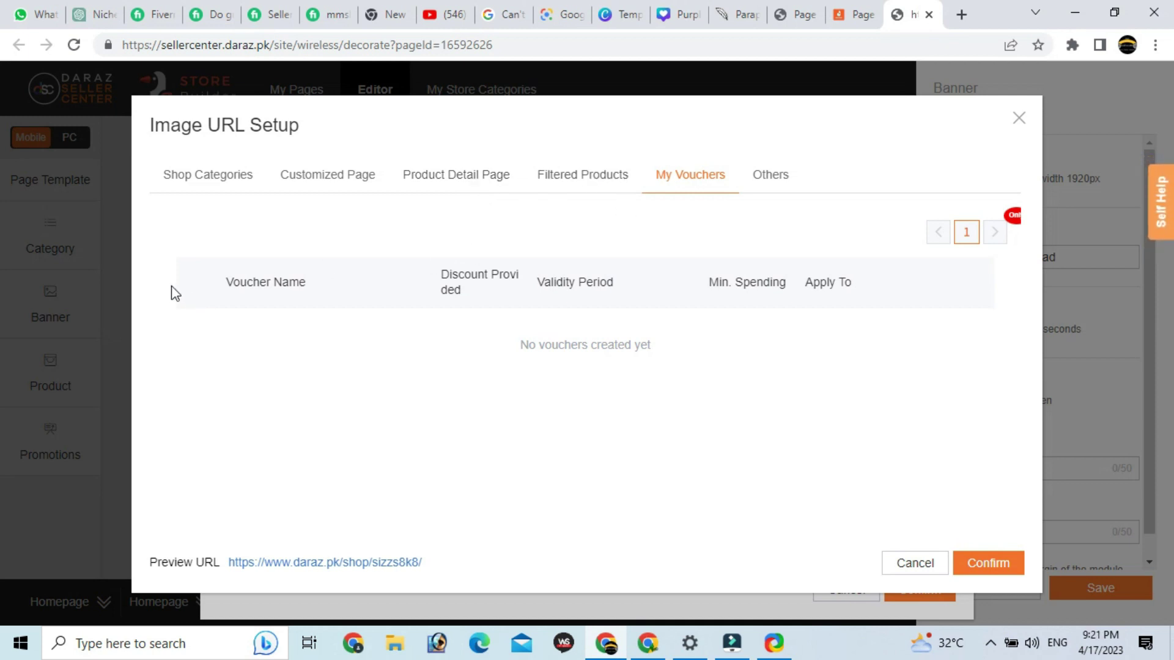
pyautogui.click(758, 177)
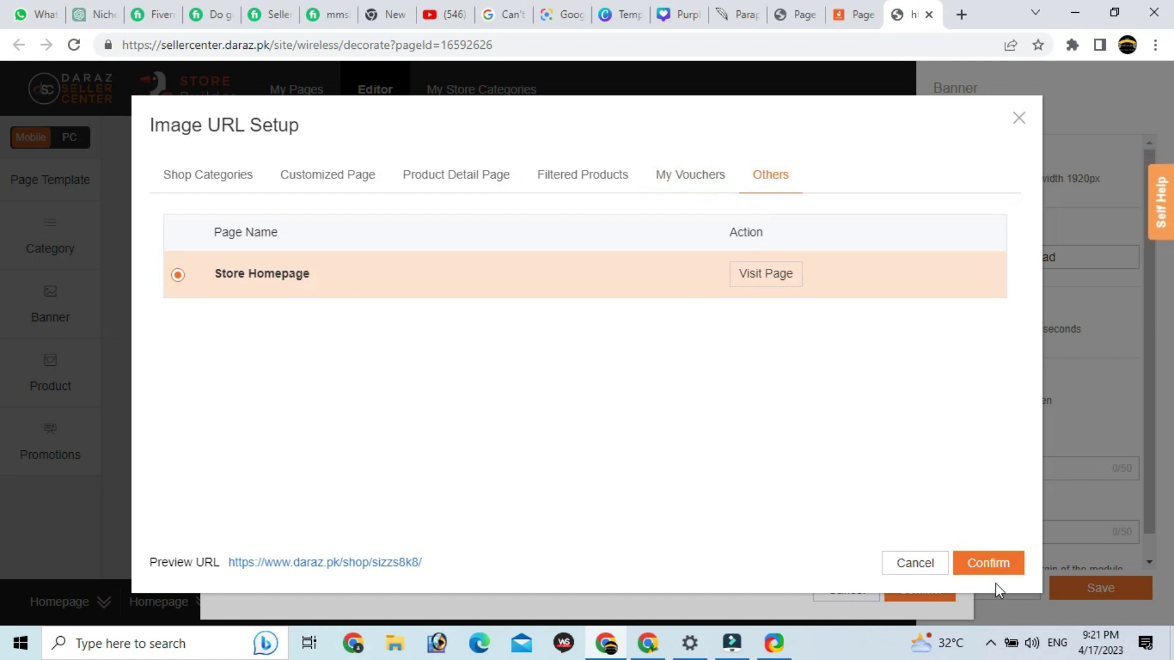
pyautogui.click(986, 565)
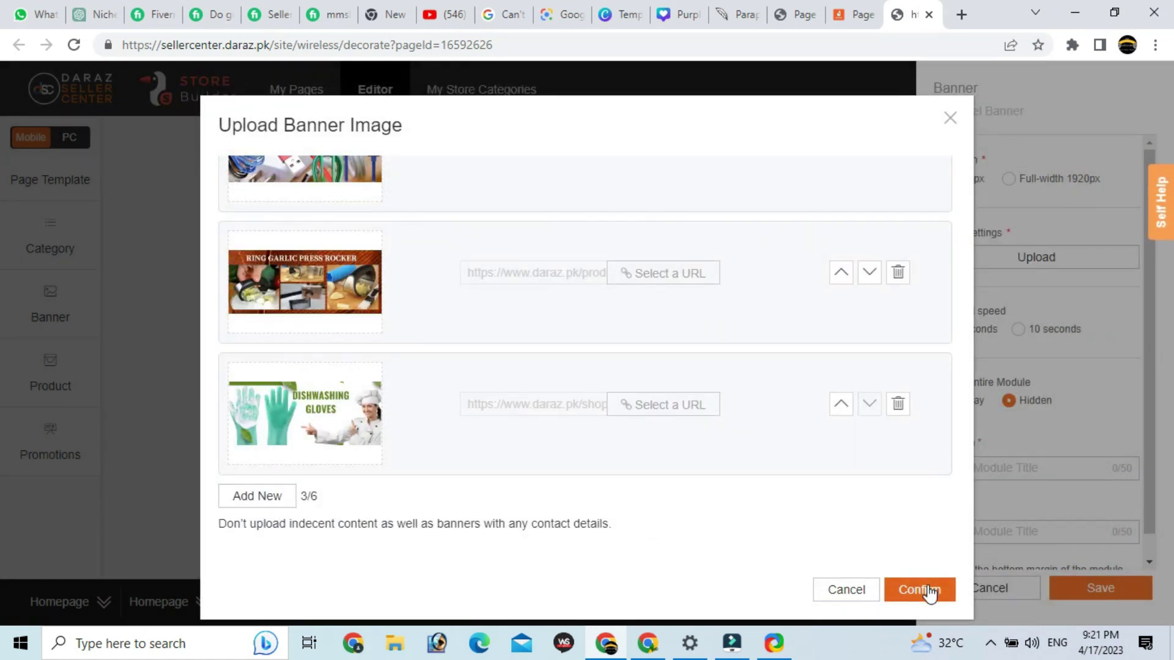
# Confirm the three carousel images, save the Carousel Banner module, and publish the homepage's mobile and desktop versions
pyautogui.click(930, 591)
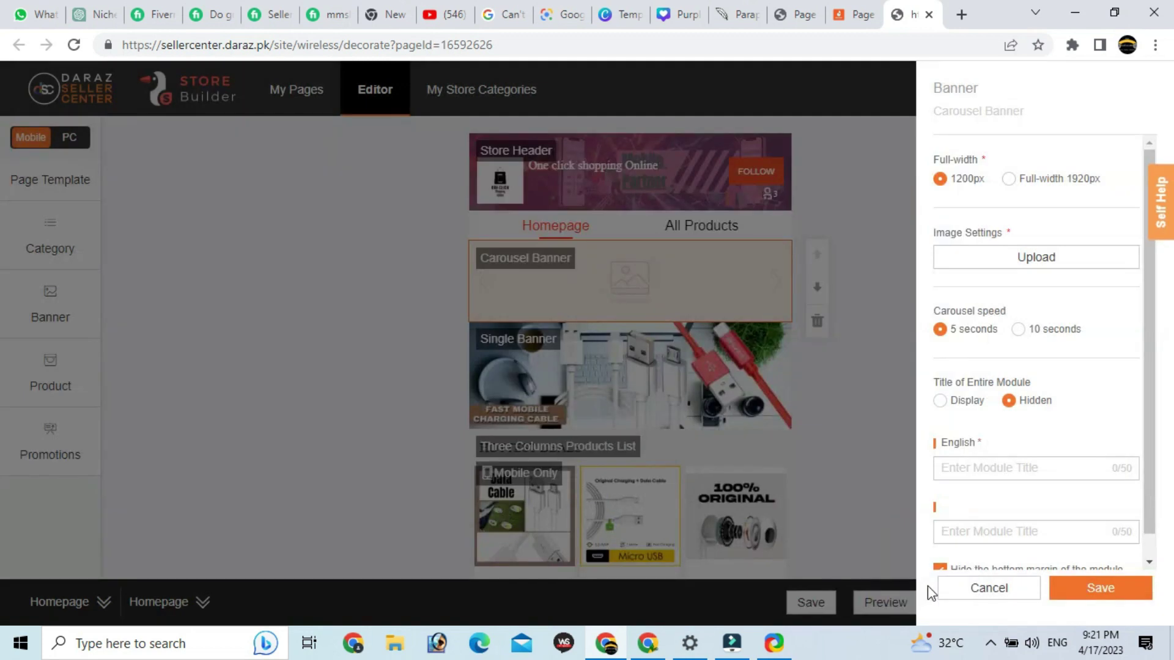
pyautogui.click(1105, 592)
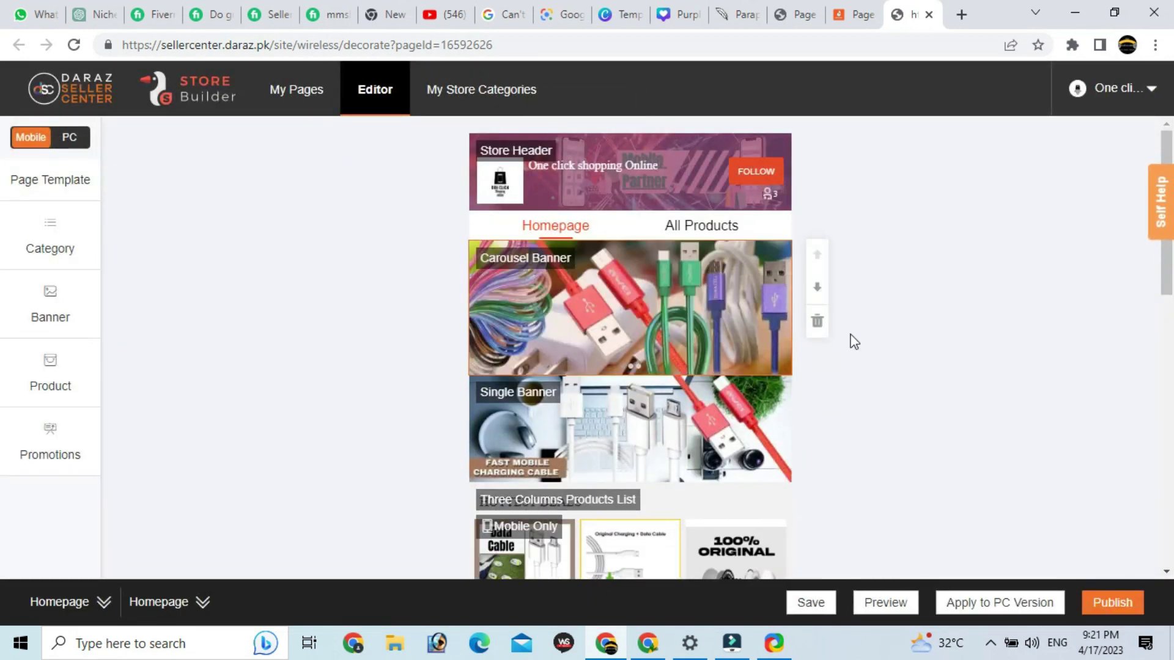
pyautogui.click(1113, 603)
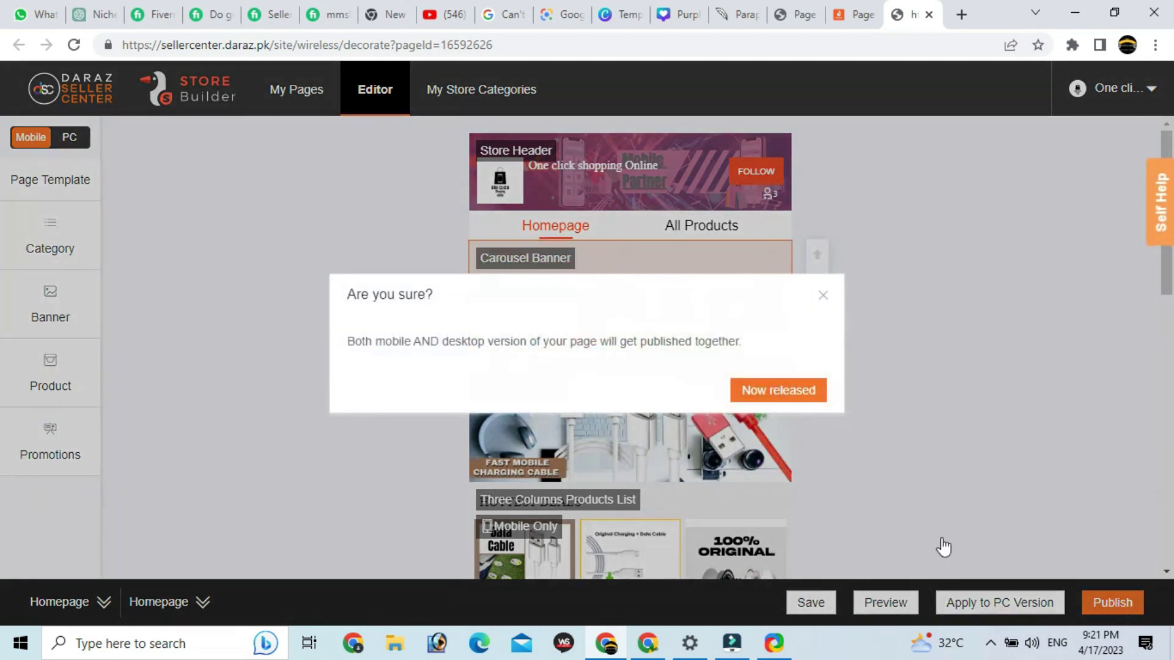
pyautogui.click(786, 398)
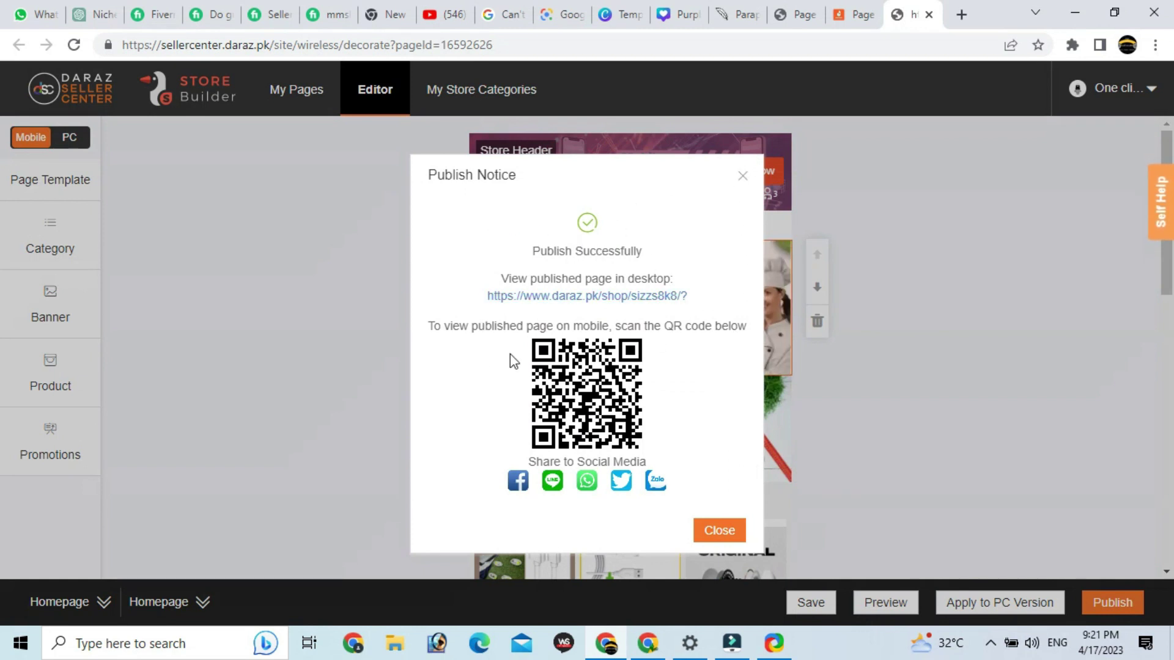
# View the published desktop store page and its homepage banner, and return to the mobile editor with the publish notice closed
pyautogui.click(642, 298)
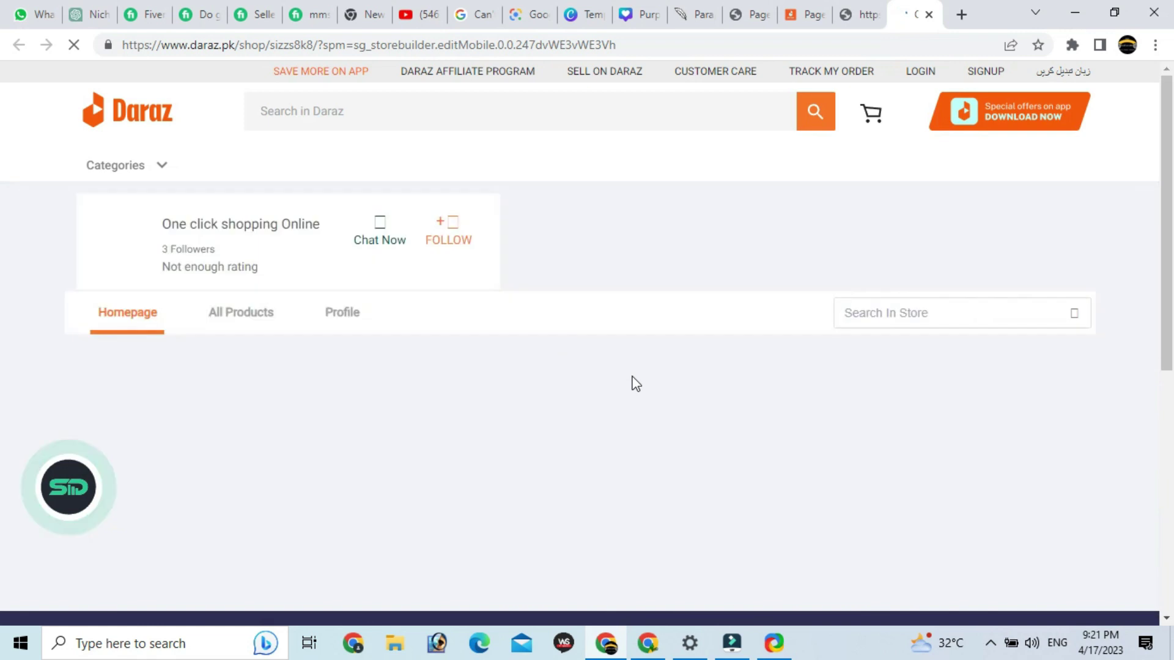
pyautogui.scroll(-5, 612, 367)
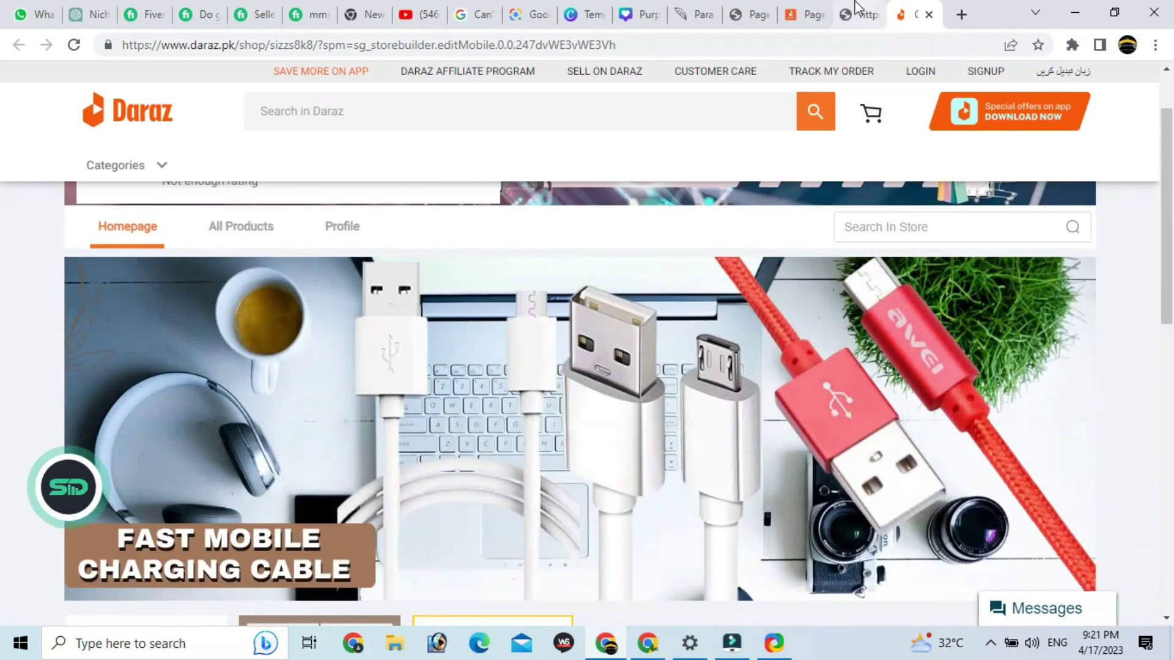
pyautogui.click(858, 9)
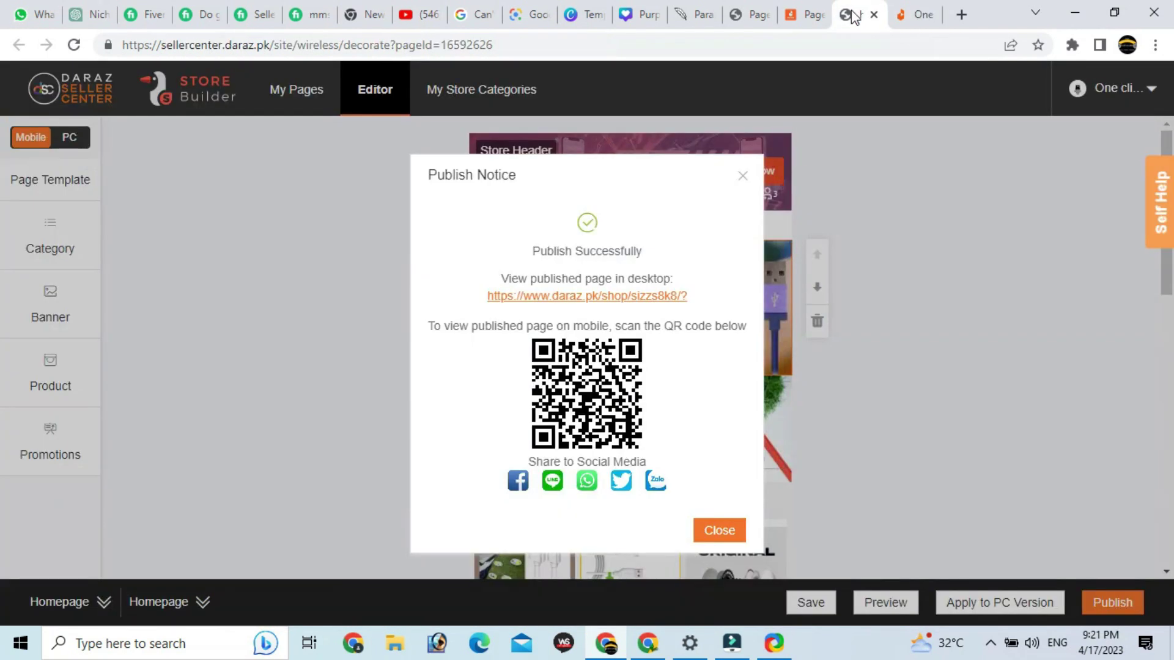
pyautogui.click(742, 179)
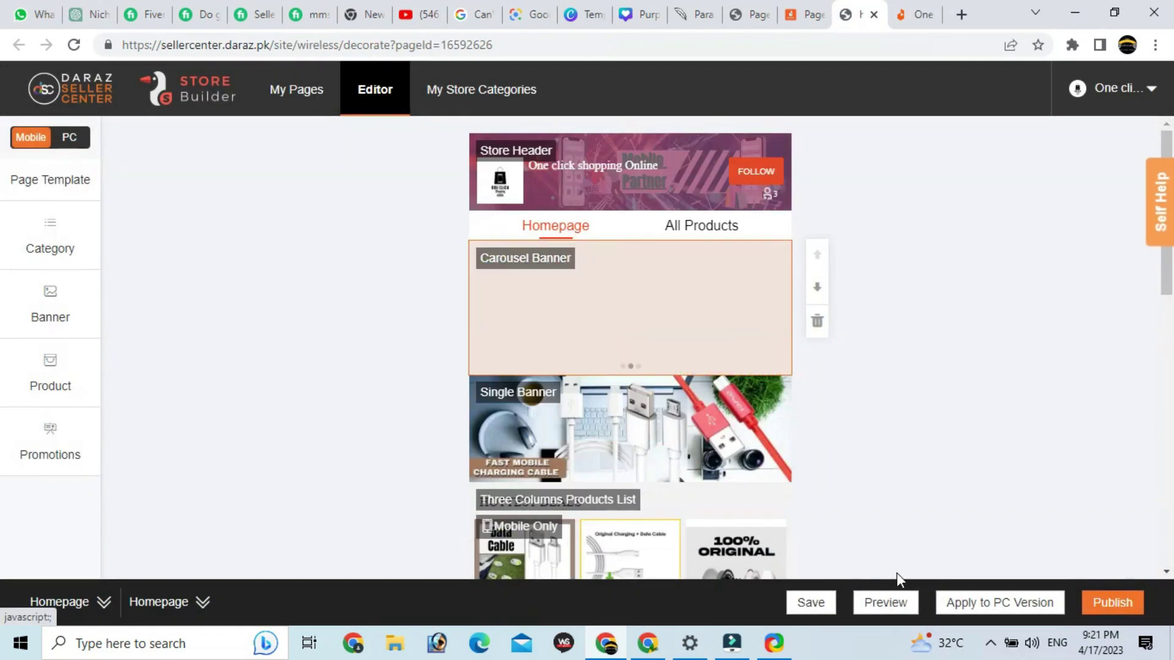
# Preview the mobile homepage, check the carousel banner and Hottest Deals section, and publish the page from the preview
pyautogui.click(876, 605)
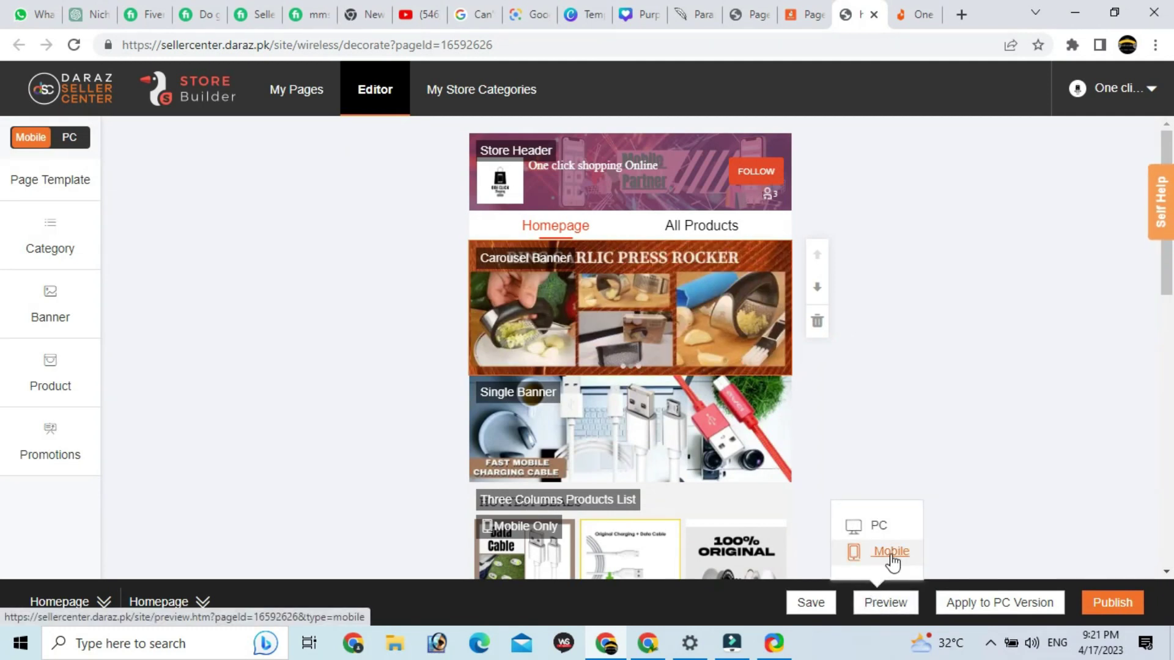
pyautogui.click(892, 553)
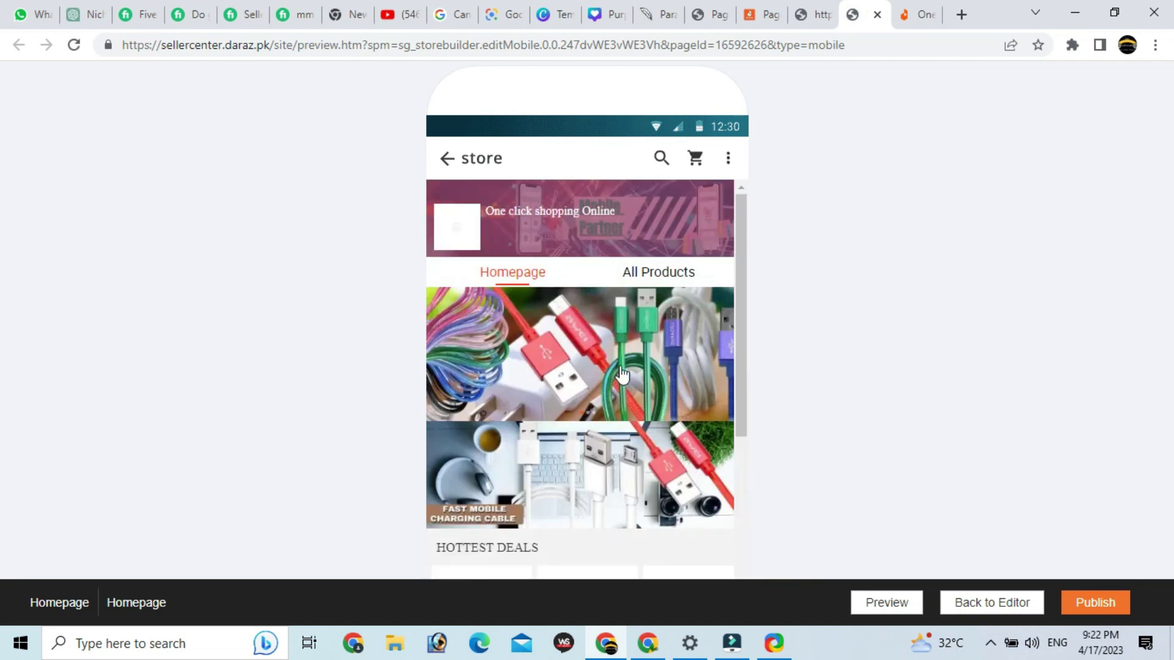
pyautogui.scroll(-3, 622, 378)
pyautogui.scroll(2, 602, 315)
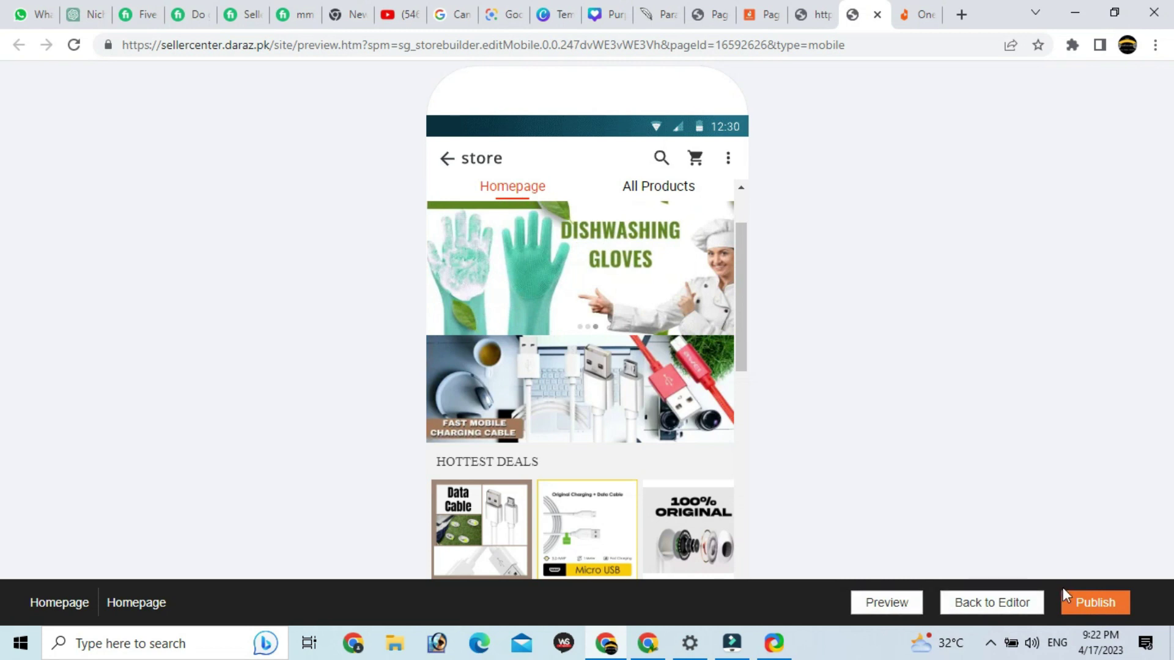
pyautogui.click(1082, 604)
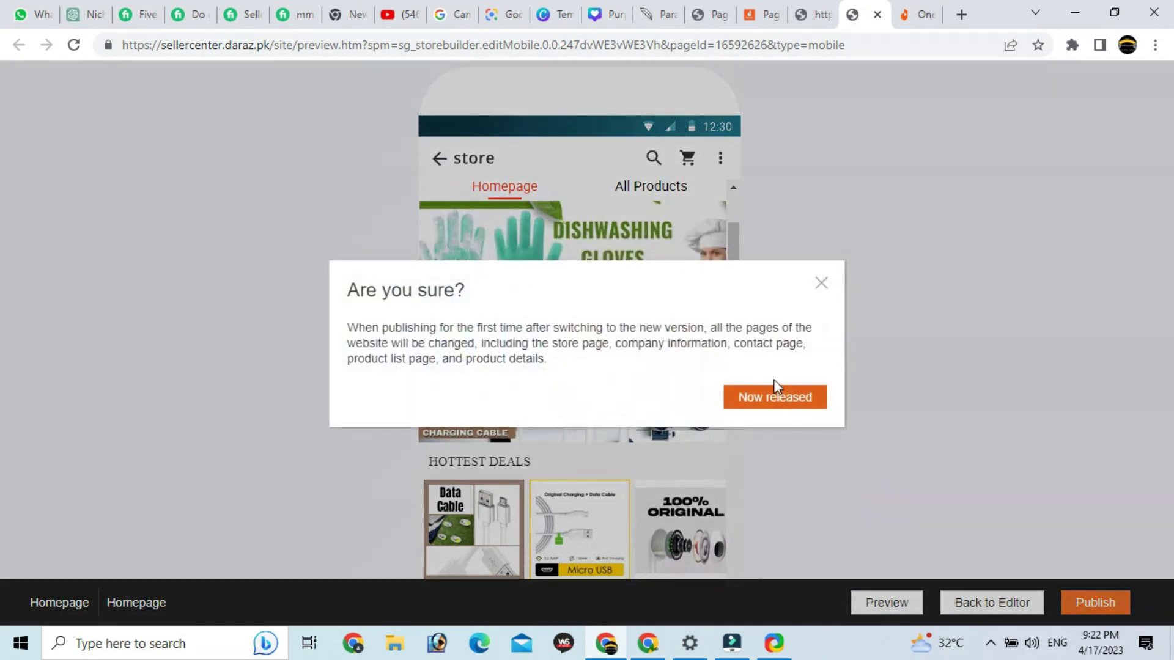
pyautogui.click(801, 398)
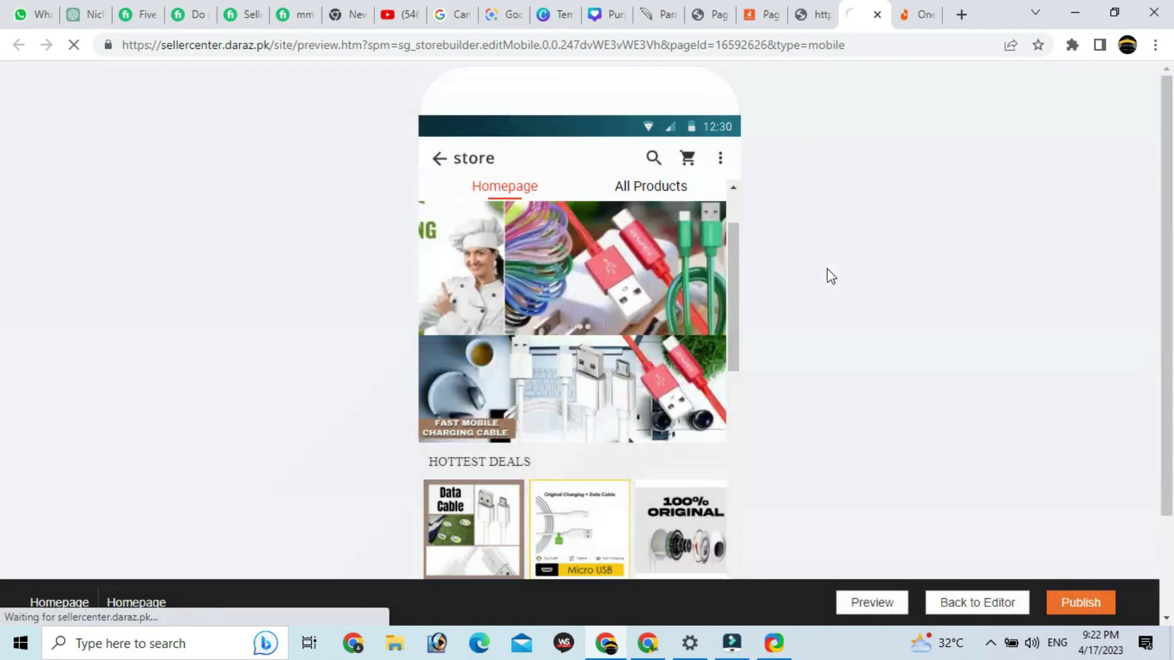
# Return to the PC version of the homepage editor and add a Carousel Banner module above the Single Banner
pyautogui.click(810, 17)
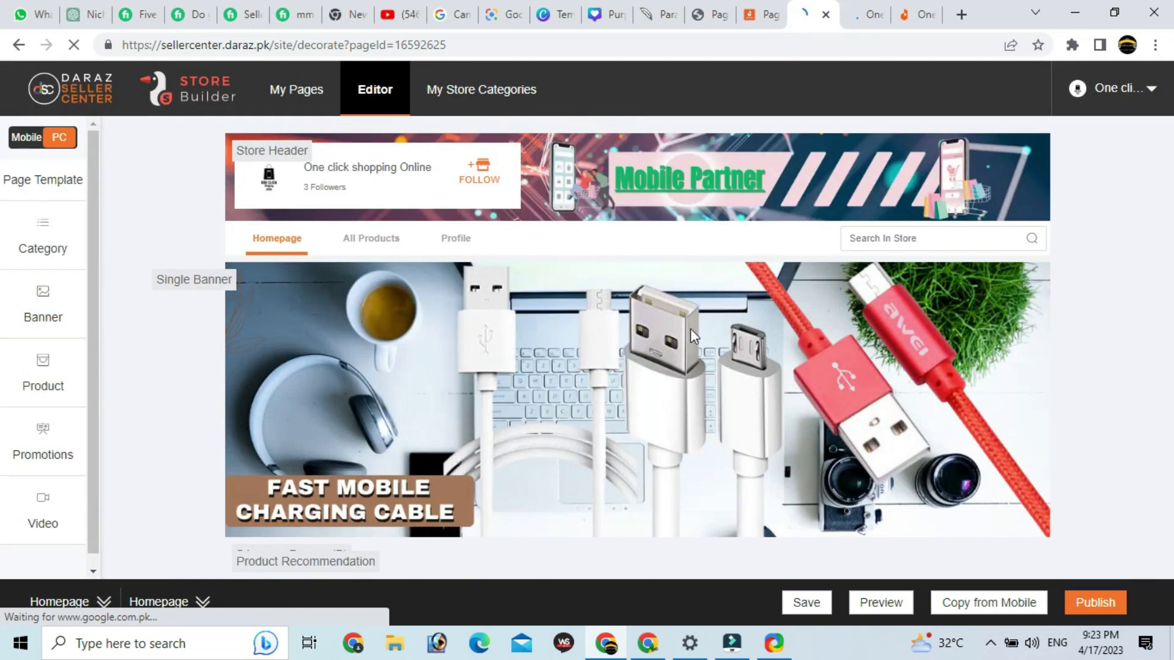
pyautogui.click(691, 328)
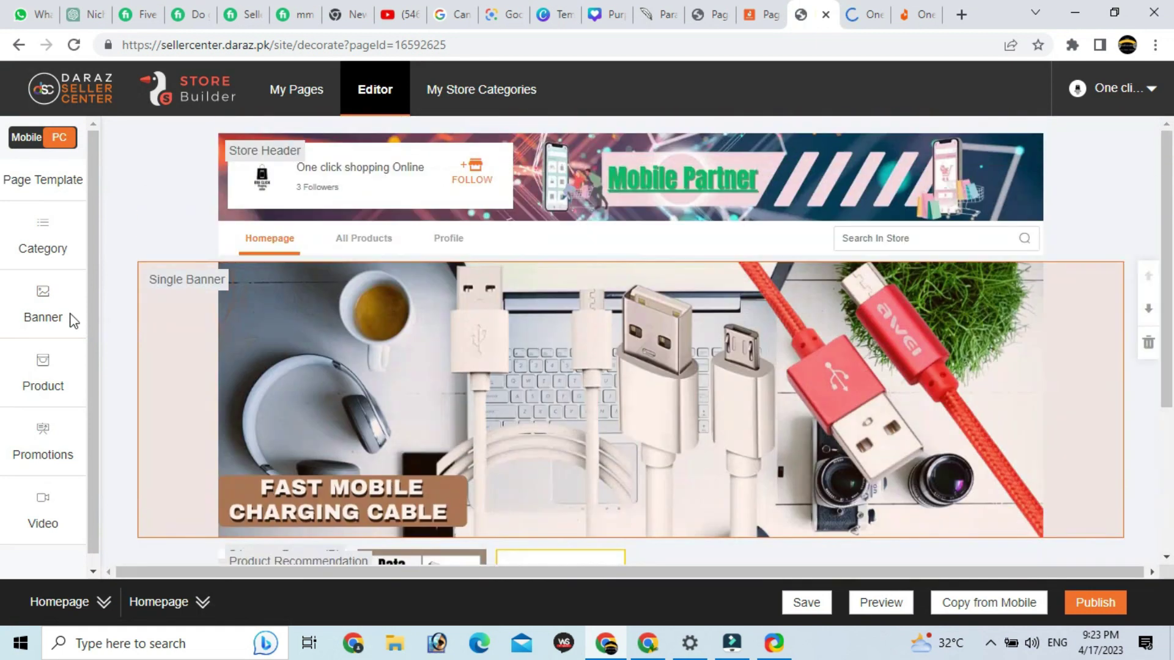
pyautogui.click(49, 312)
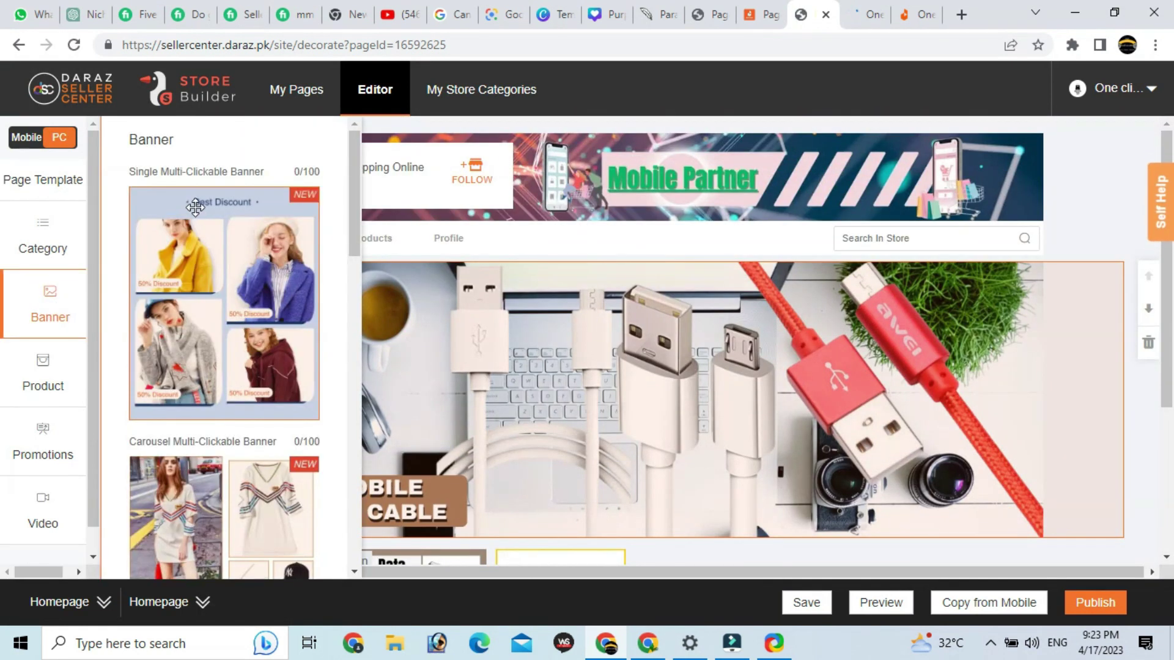
pyautogui.scroll(-5, 224, 320)
pyautogui.scroll(-3, 223, 320)
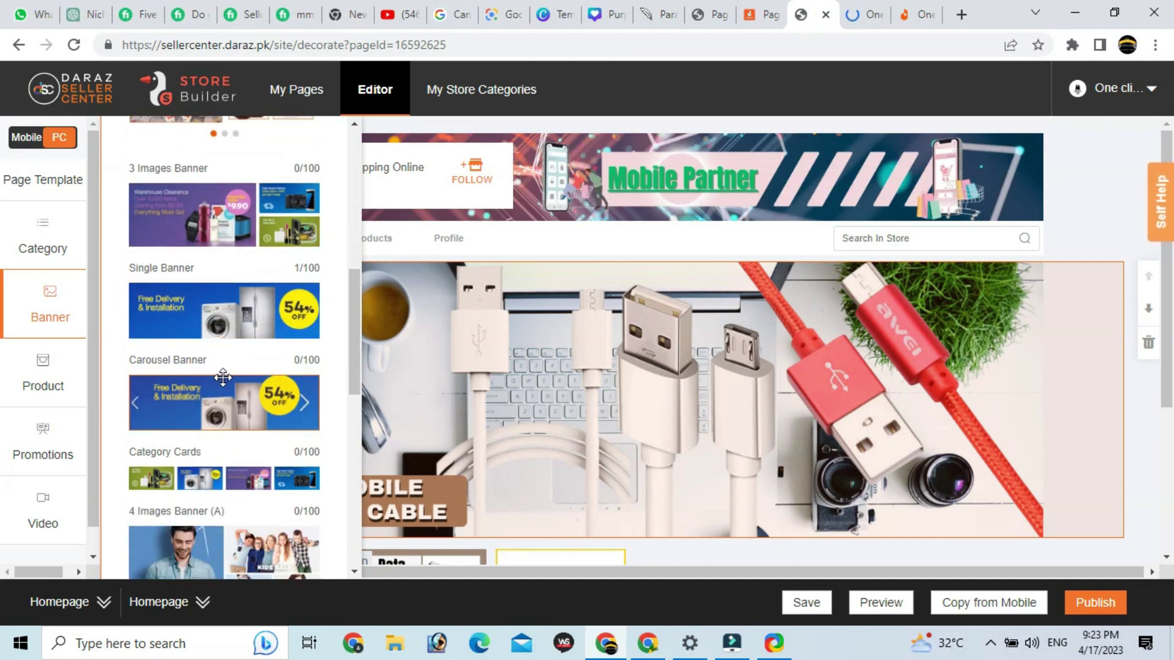
pyautogui.moveTo(208, 320); pyautogui.dragTo(603, 288)
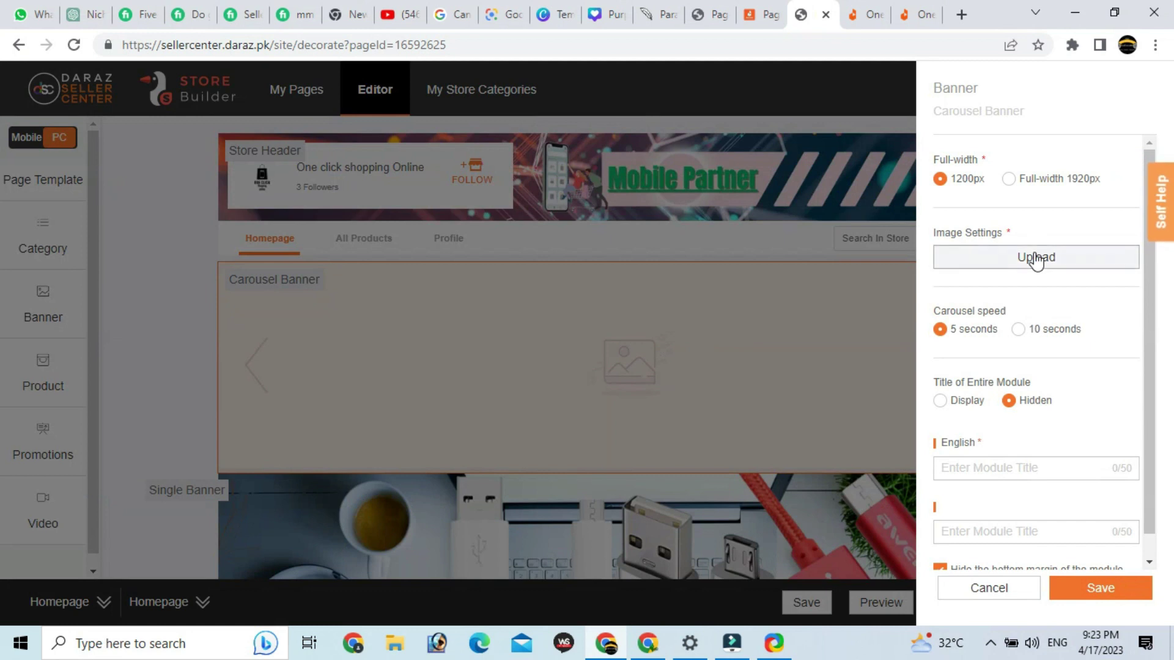
# Upload the cables image "Untitled (1200 × 500 px)" as the first carousel image, crop it, and confirm its English and Urdu versions
pyautogui.click(1036, 258)
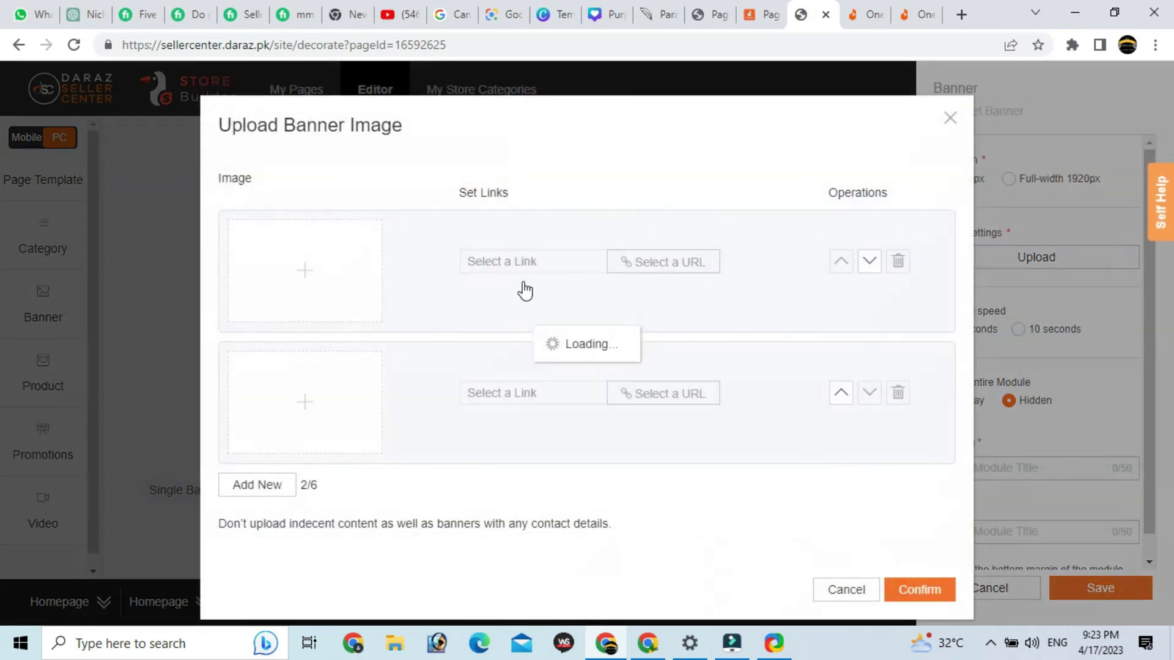
pyautogui.click(305, 261)
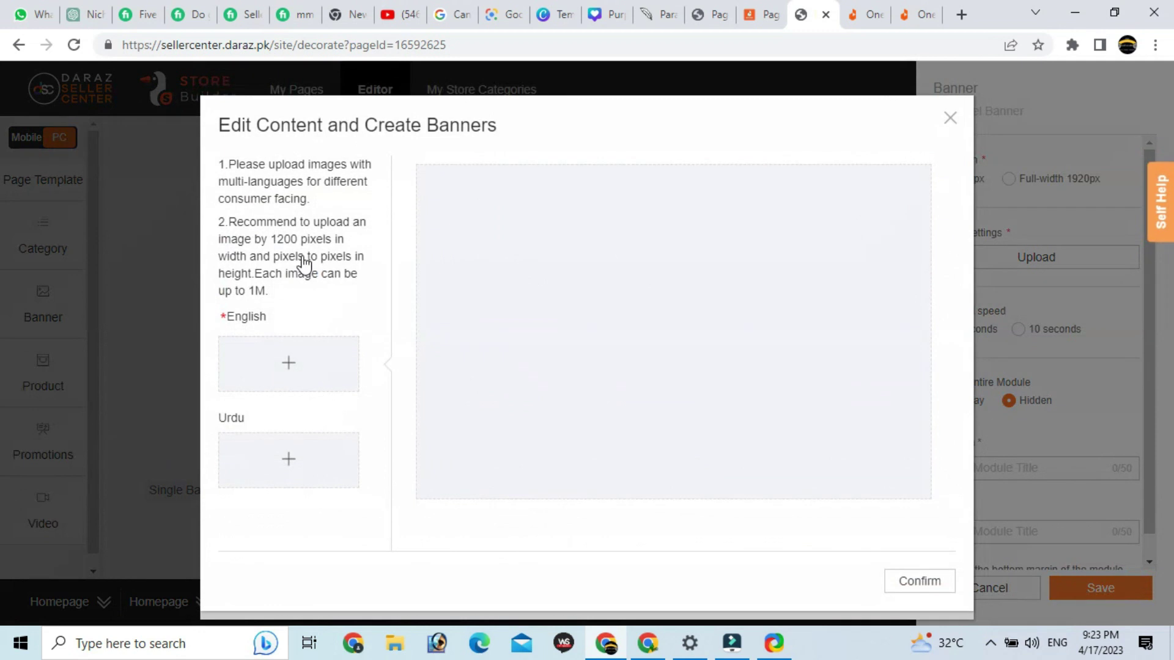
pyautogui.click(728, 370)
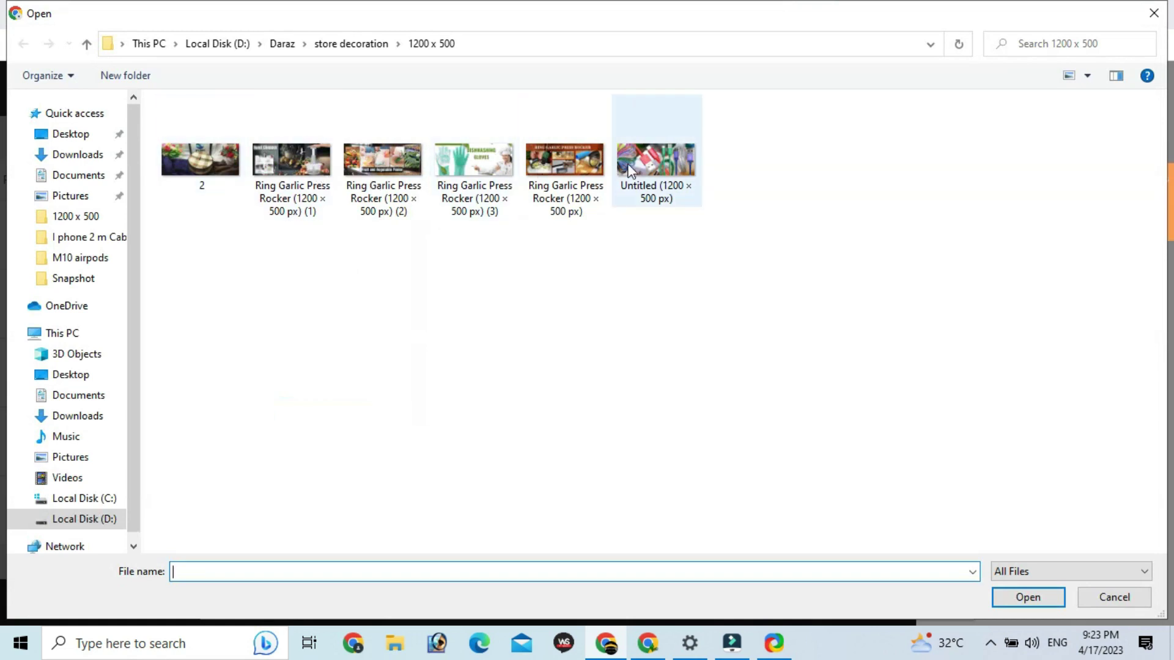
pyautogui.click(657, 161)
pyautogui.click(1028, 597)
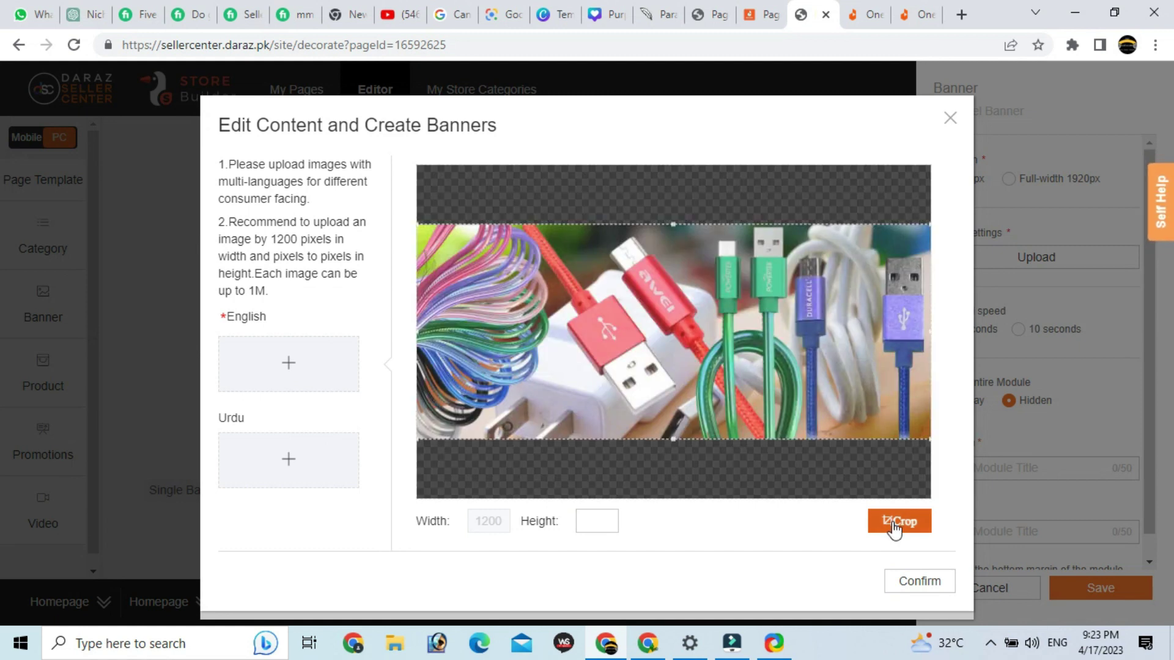
pyautogui.click(895, 524)
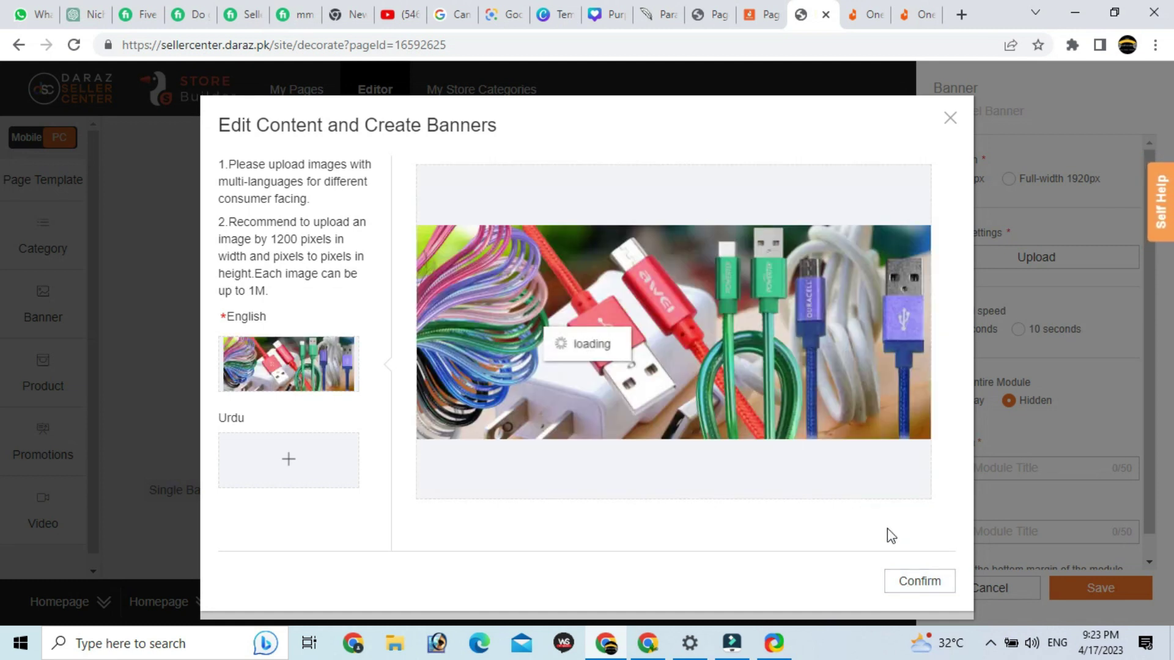
pyautogui.click(919, 582)
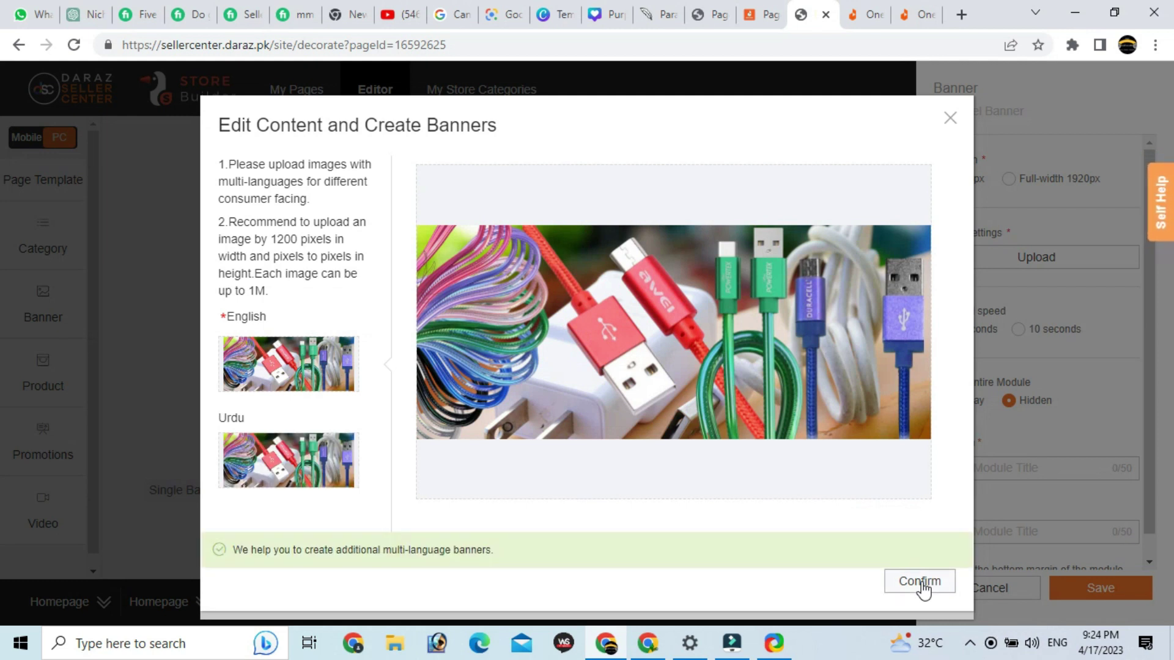
pyautogui.click(921, 583)
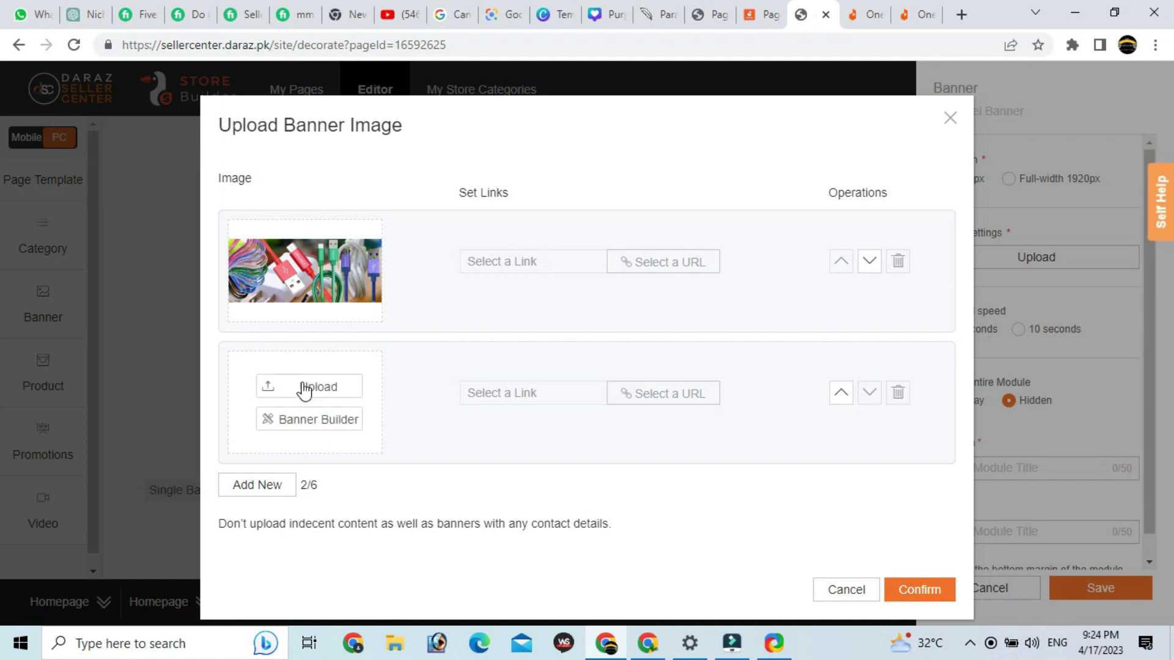
# Upload "Ring Garlic Press Rocker (1200 × 500 px) (3)" as the second carousel image and confirm its English and Urdu versions
pyautogui.click(304, 391)
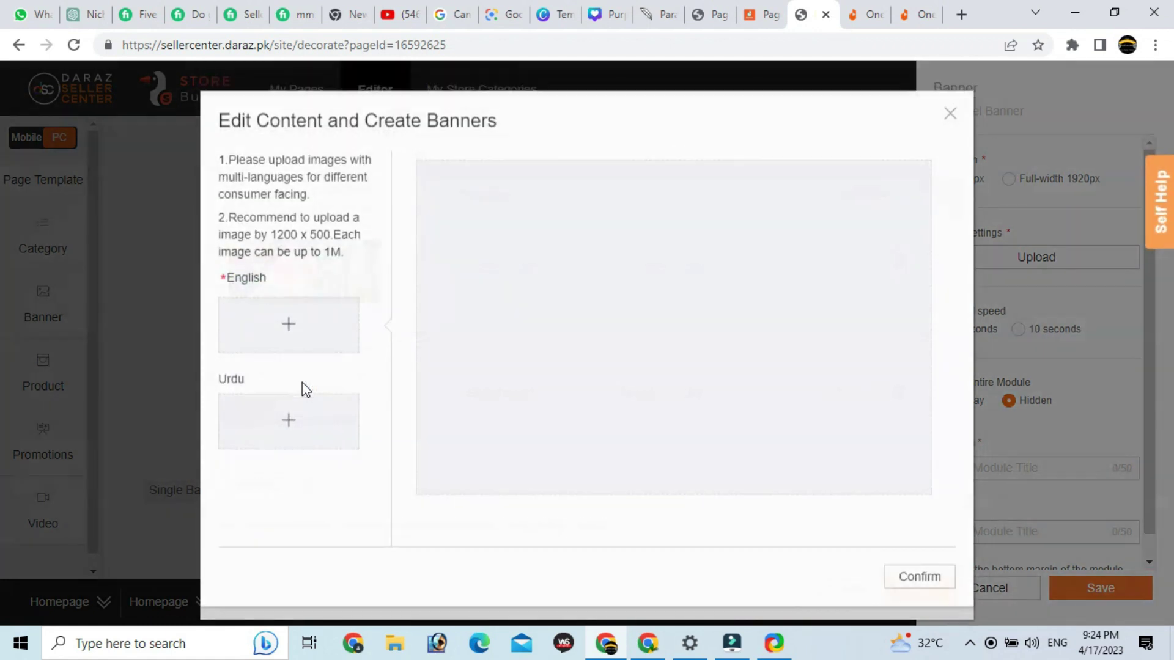
pyautogui.click(291, 327)
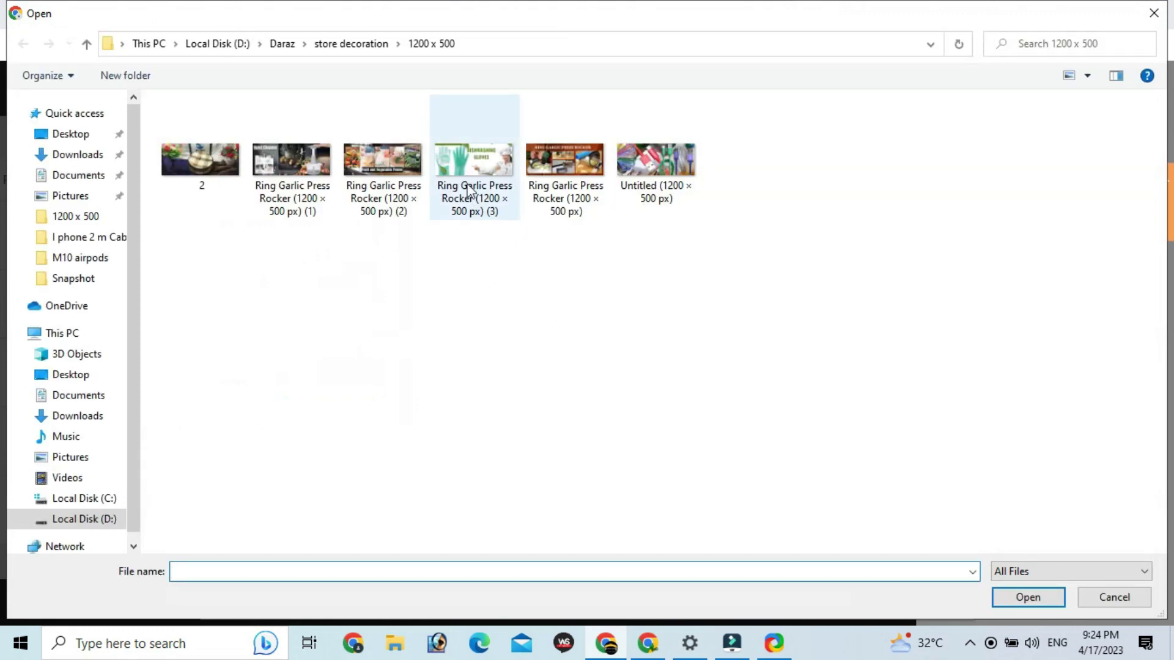
pyautogui.click(466, 182)
pyautogui.click(1006, 604)
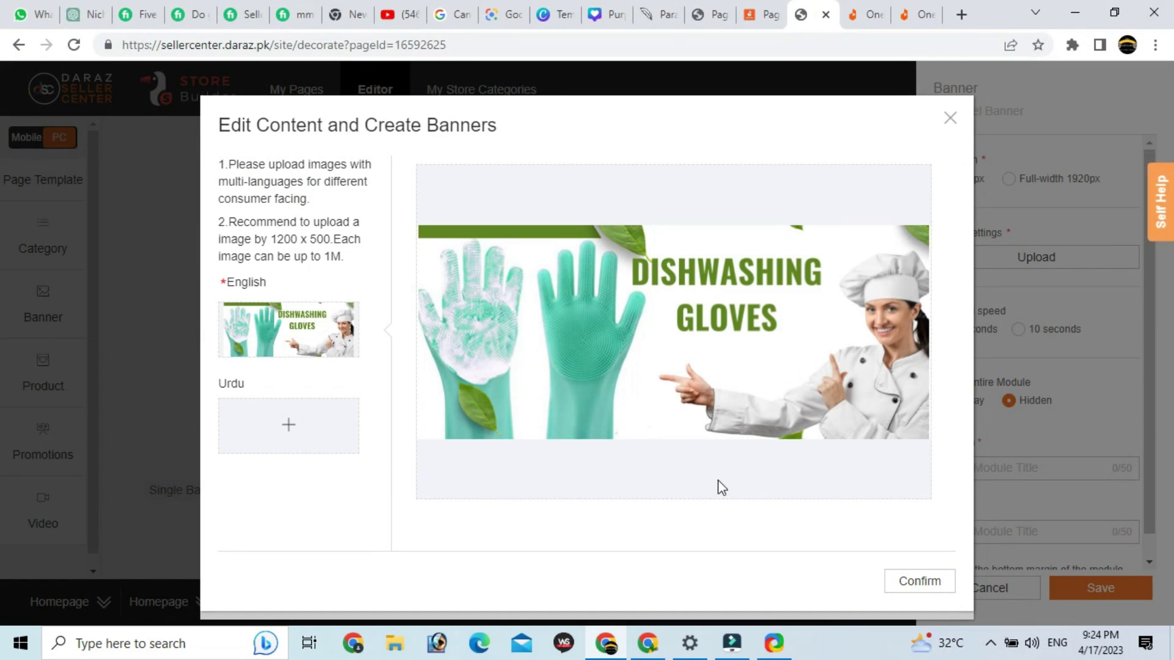
pyautogui.click(904, 582)
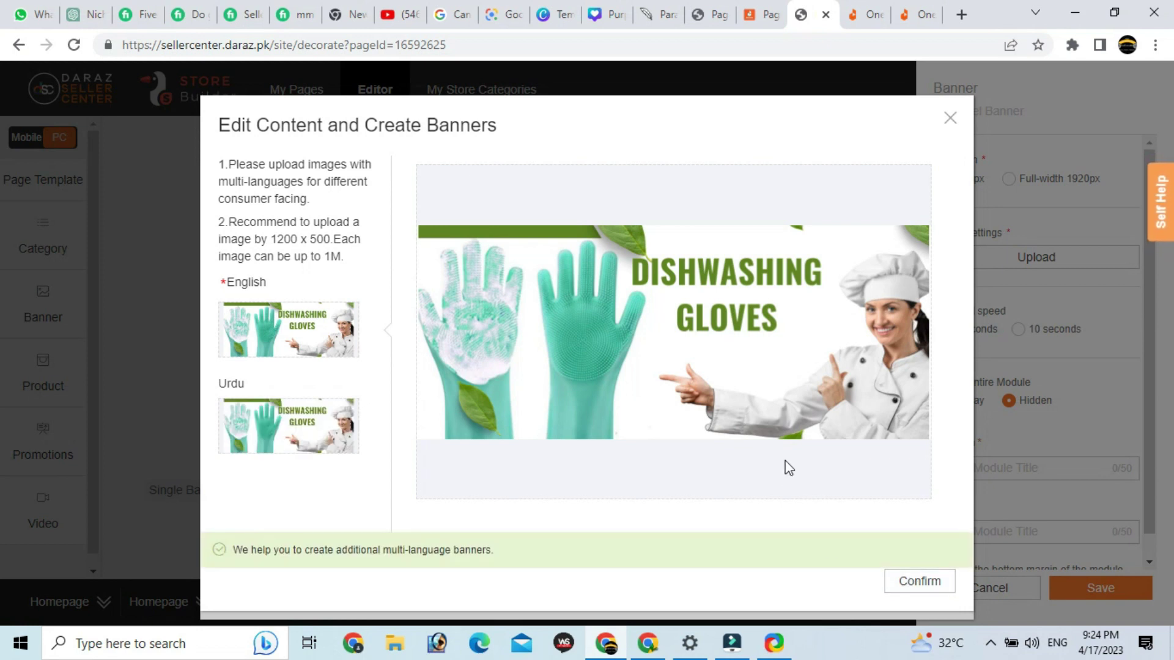
pyautogui.click(907, 584)
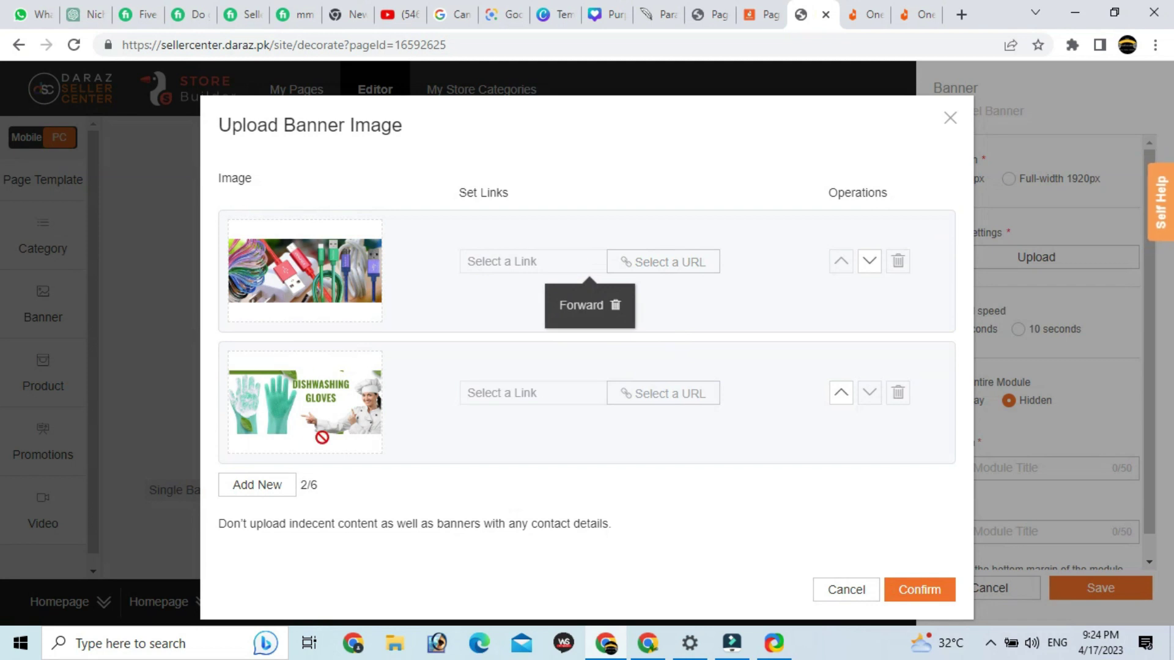
# Link the first carousel image to the product detail page of the Urdu-titled mobile charging and data cable
pyautogui.click(682, 265)
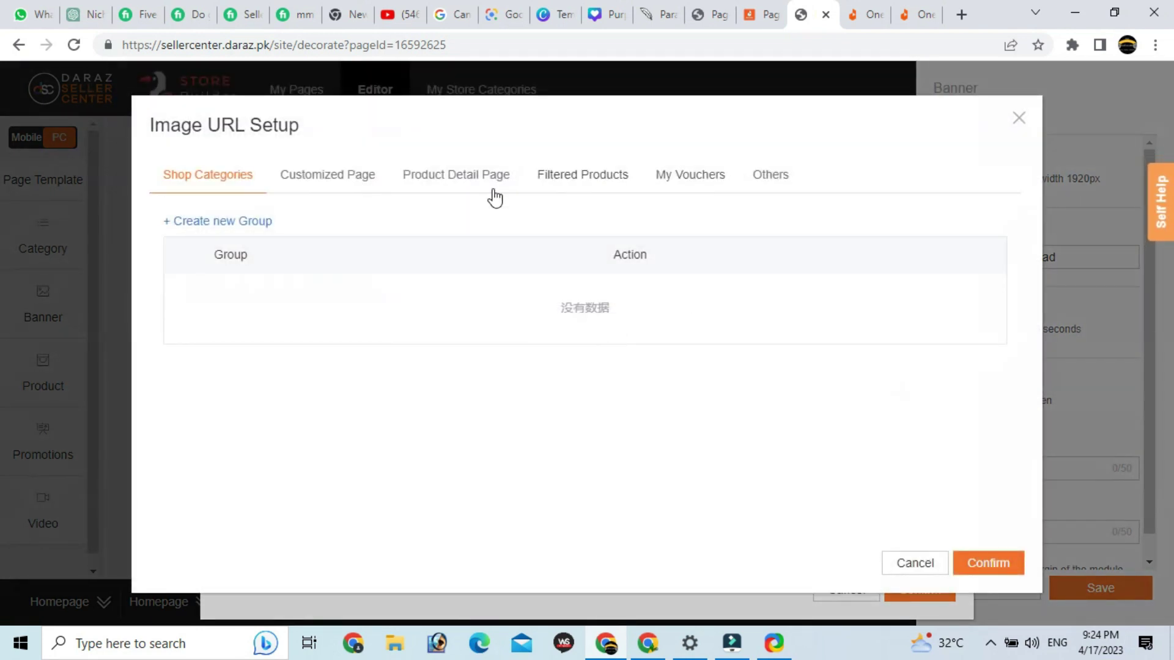
pyautogui.click(448, 181)
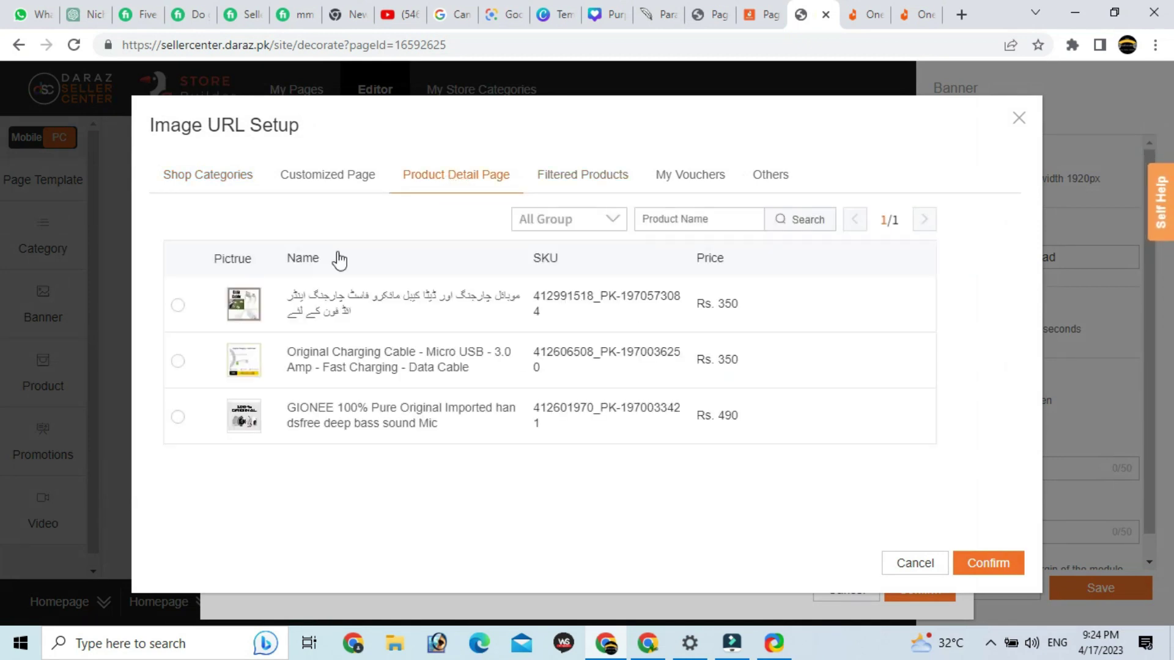
pyautogui.click(178, 305)
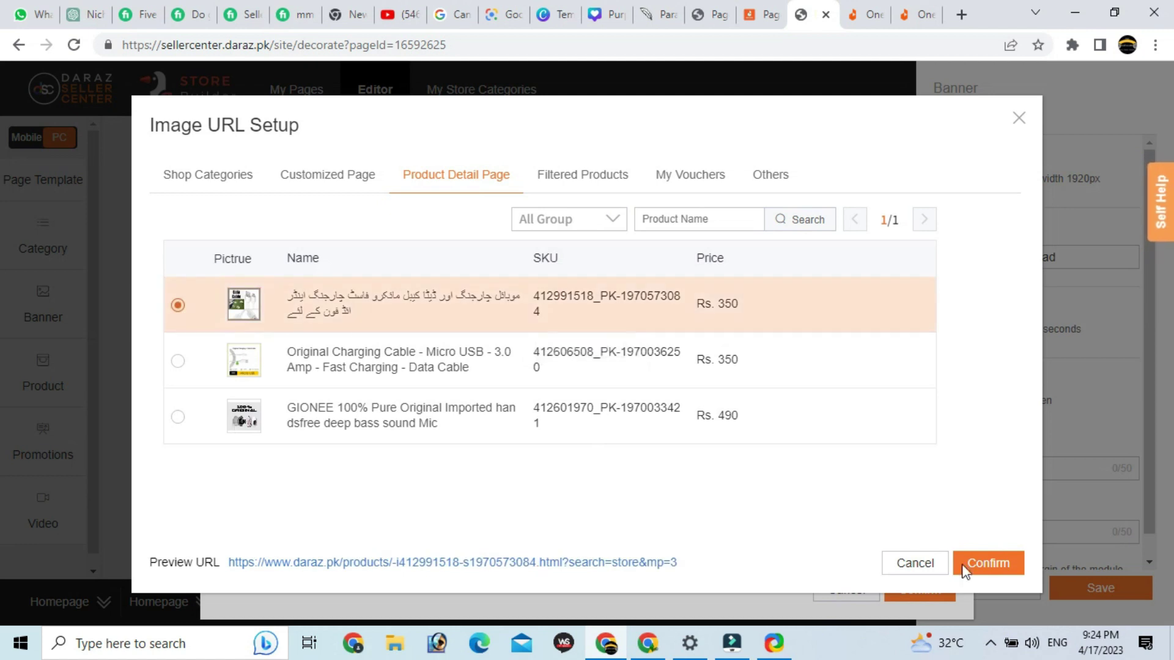
pyautogui.click(988, 564)
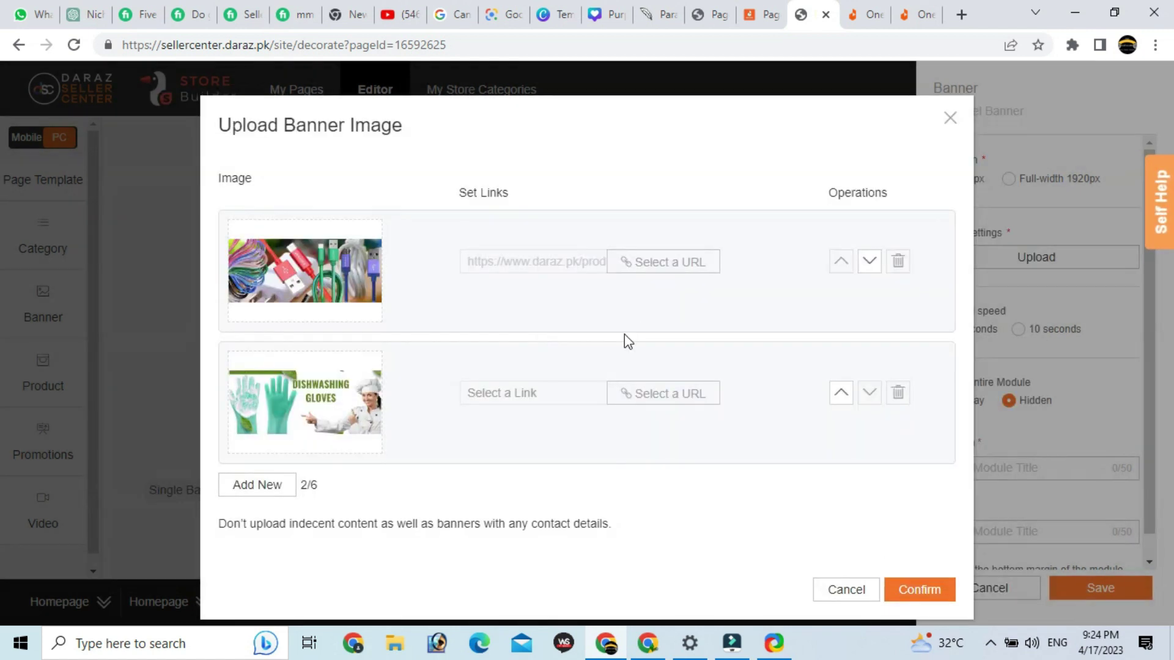
# Link the Dishwashing Gloves image to the GIONEE handsfree product detail page and save the Carousel Banner module
pyautogui.click(672, 403)
pyautogui.click(439, 182)
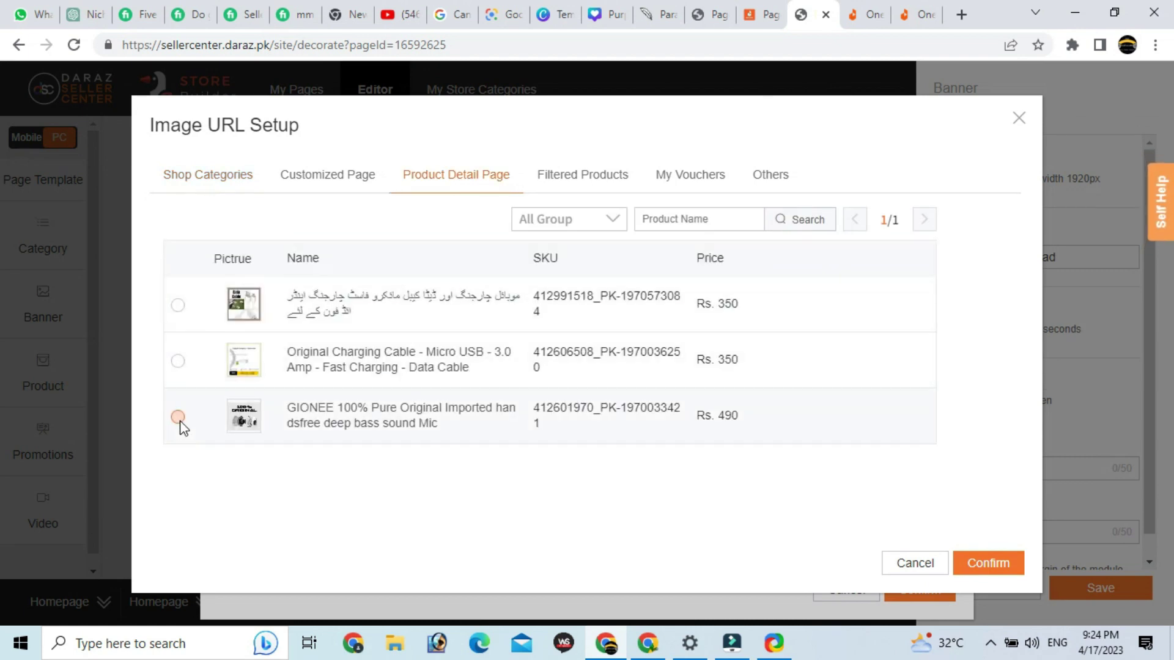
pyautogui.click(994, 563)
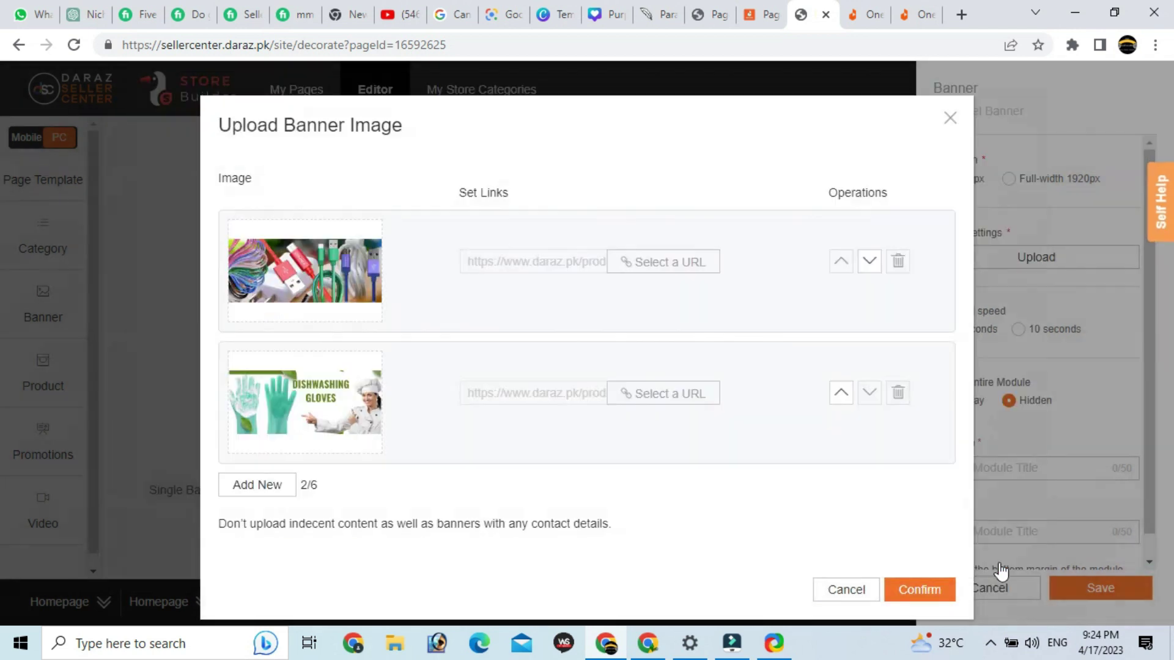
pyautogui.click(918, 592)
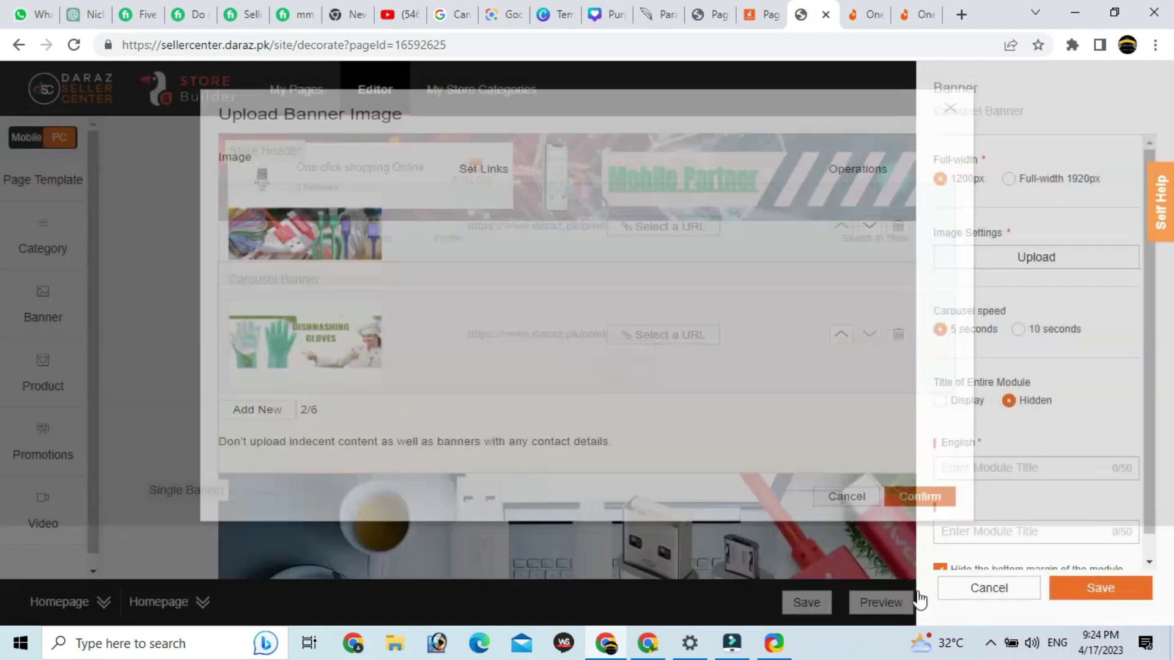
pyautogui.click(1098, 594)
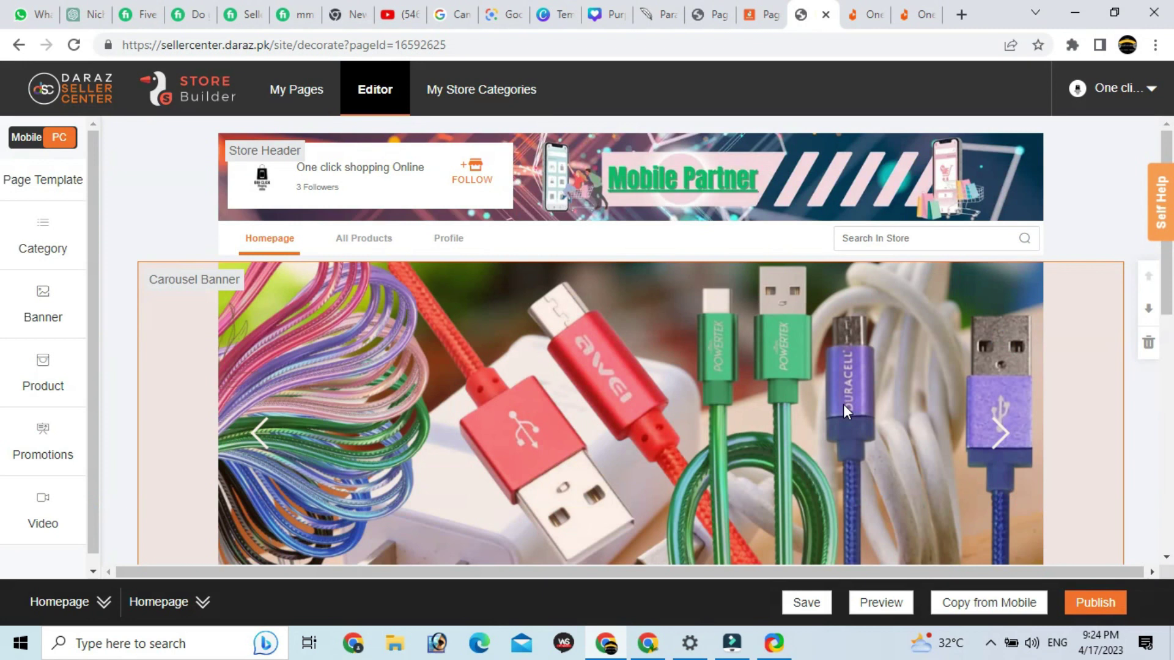
# Check the carousel on the PC homepage and publish the page
pyautogui.scroll(-5, 619, 377)
pyautogui.scroll(5, 630, 422)
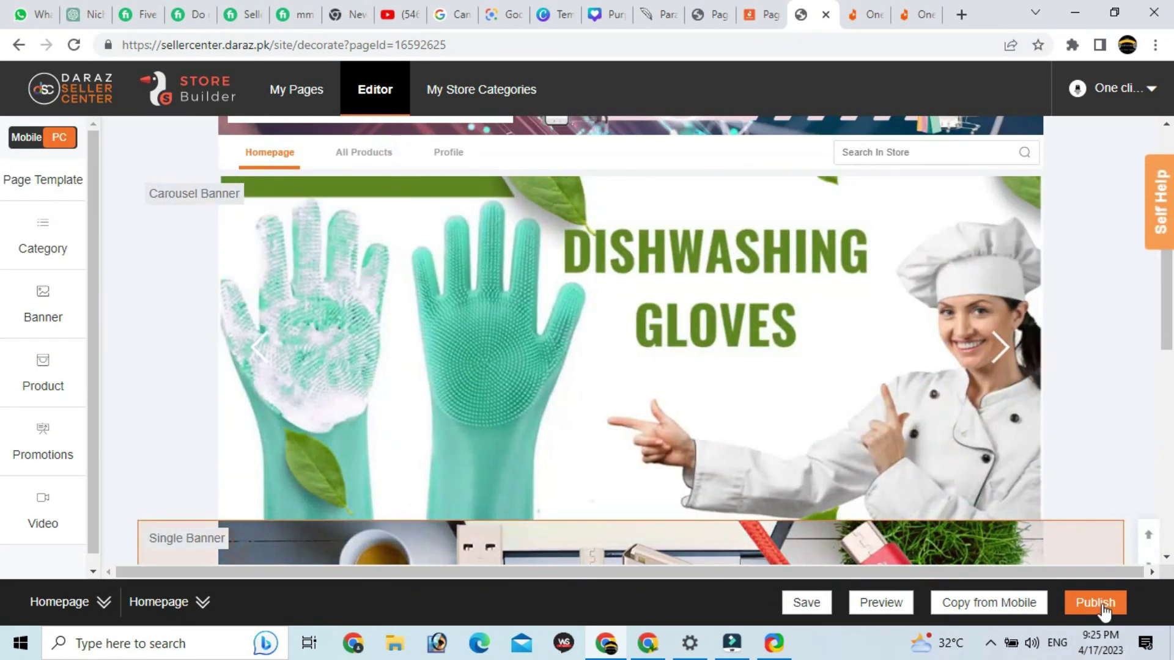
pyautogui.click(1102, 605)
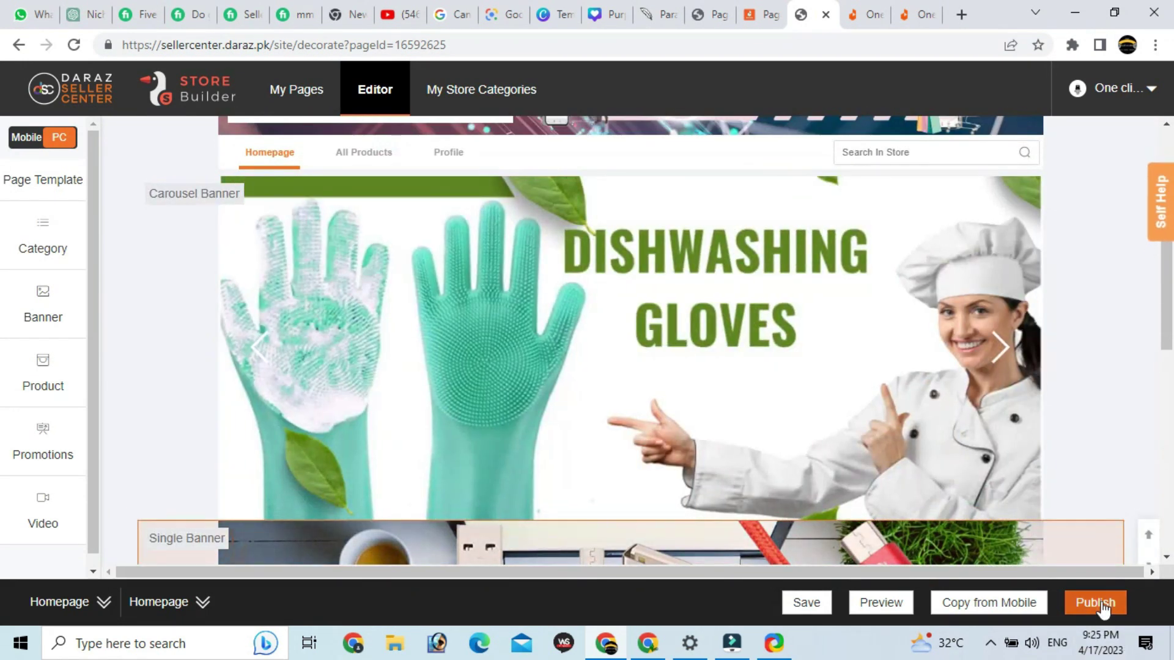
pyautogui.click(795, 394)
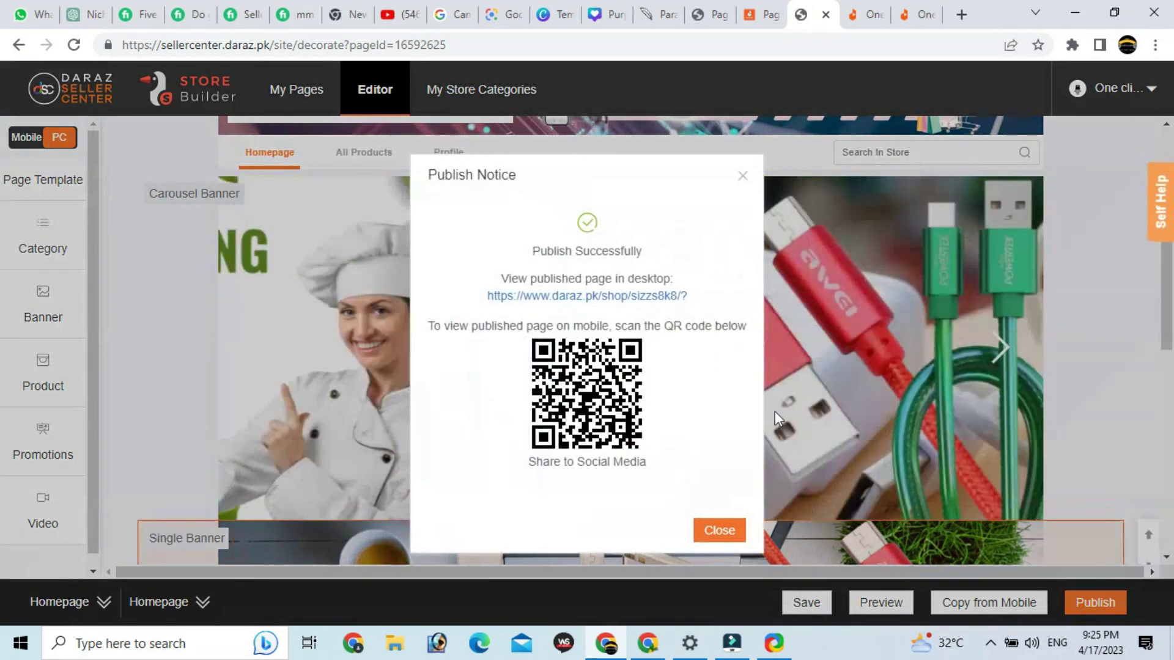
# View the published desktop store page and check its carousel slides, single banner, and product section
pyautogui.click(623, 296)
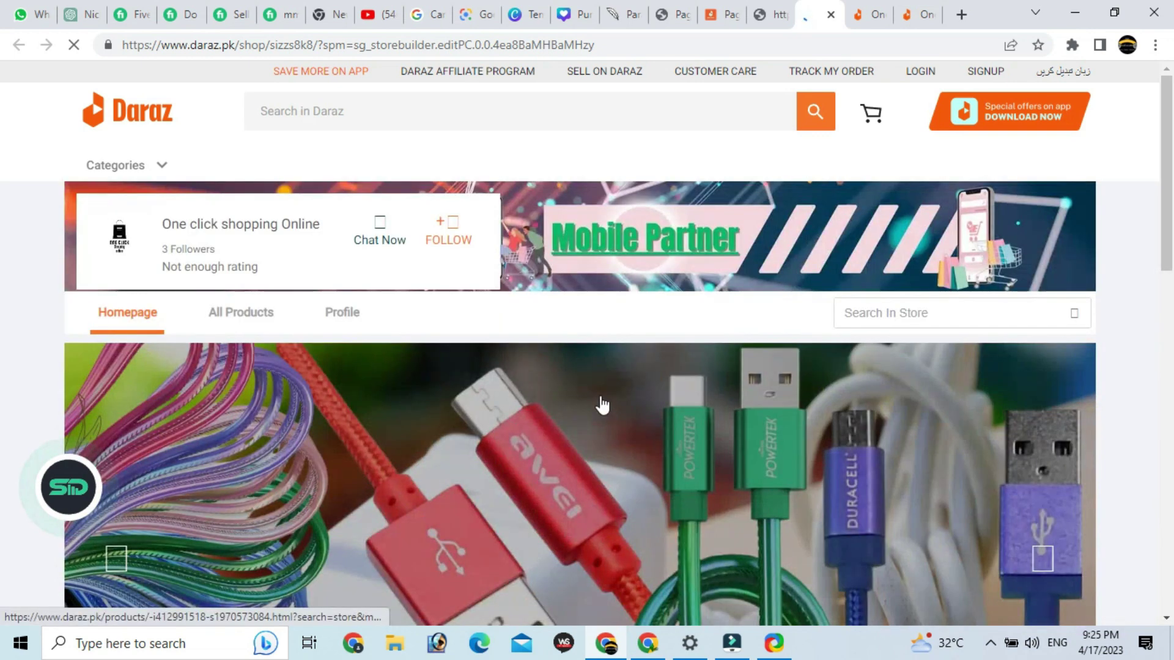
pyautogui.scroll(-1, 602, 406)
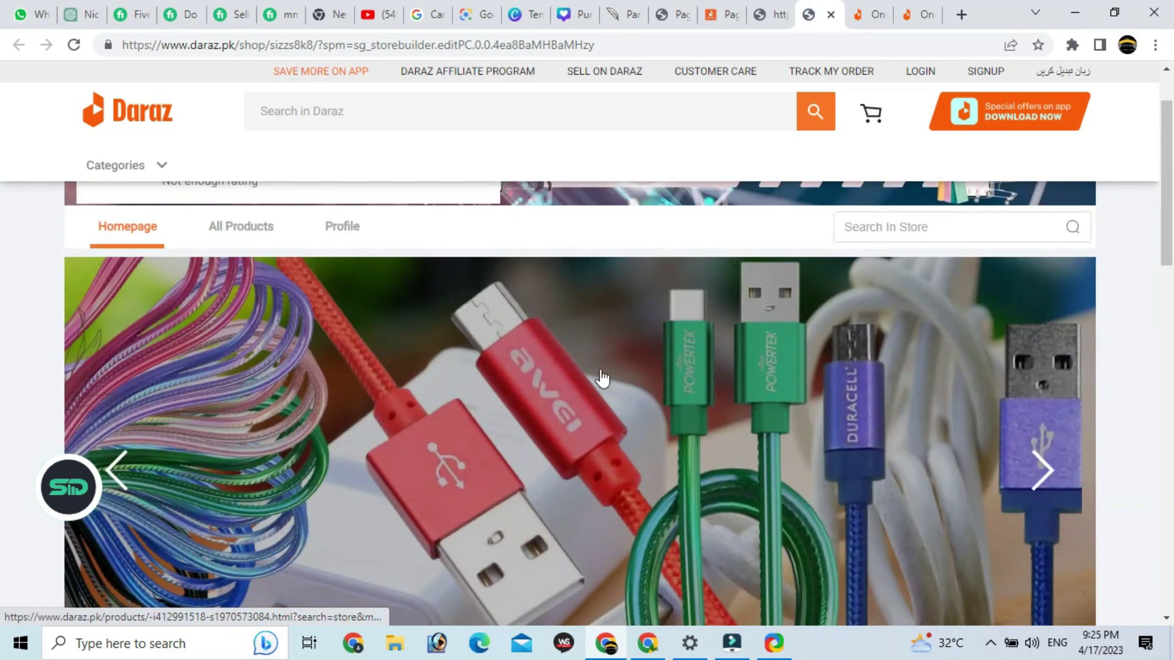
pyautogui.scroll(-1, 479, 421)
pyautogui.scroll(-5, 628, 404)
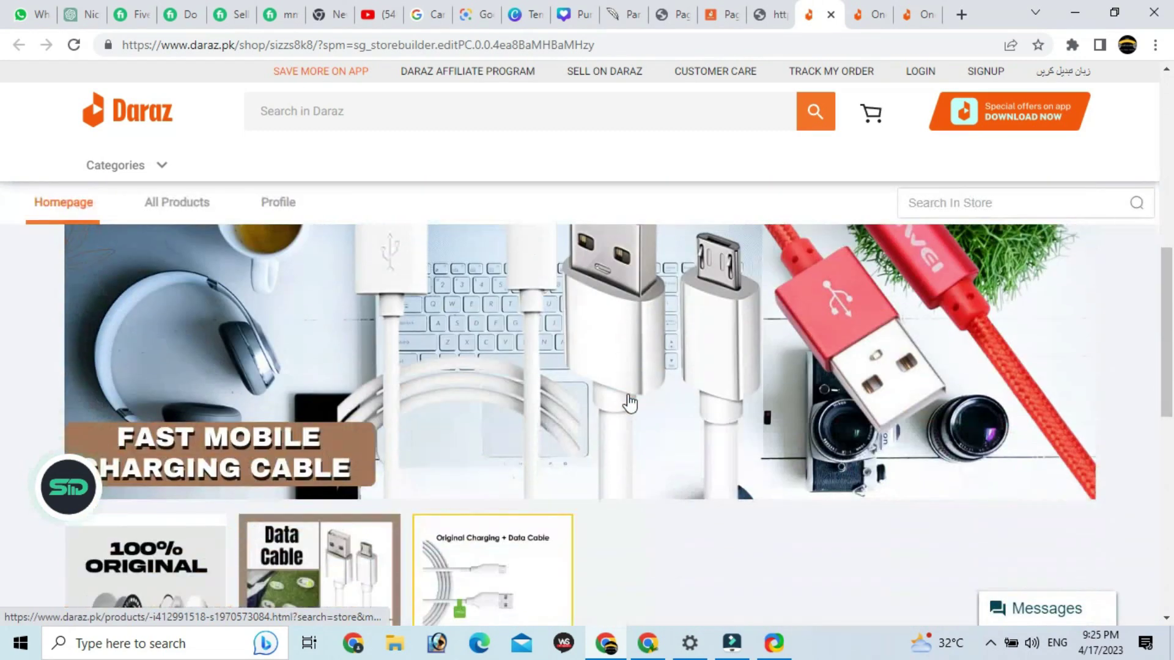
pyautogui.scroll(-10, 625, 409)
pyautogui.scroll(15, 619, 362)
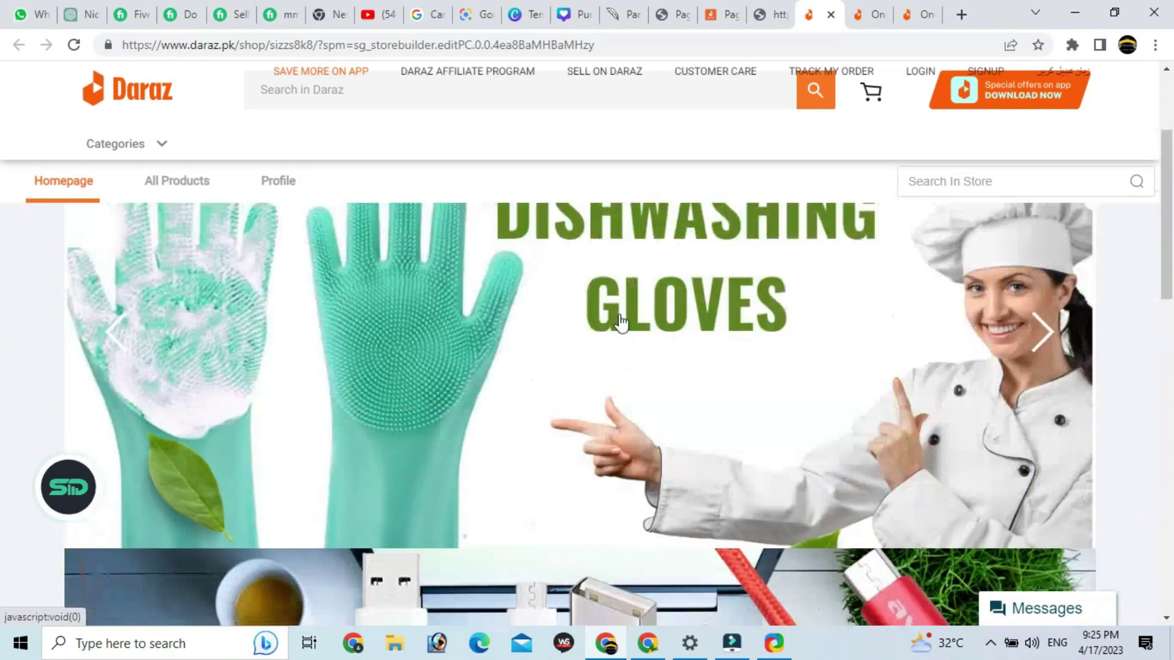
pyautogui.click(1042, 385)
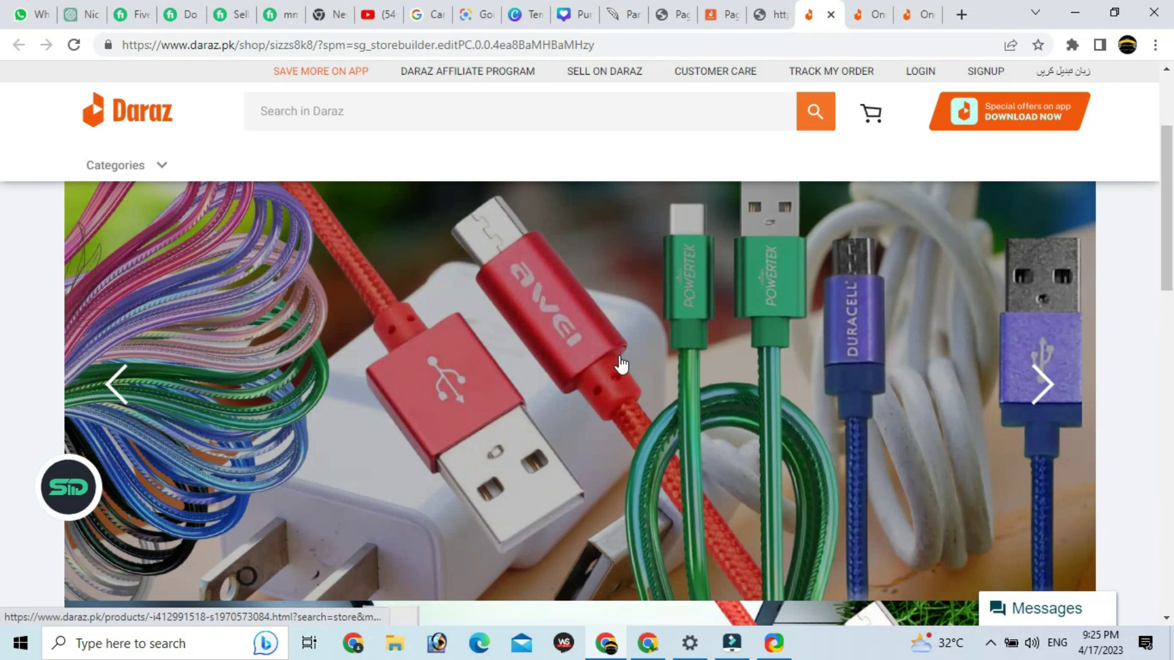
# Open the product linked from the cables carousel image and examine its details and expanded description
pyautogui.click(619, 356)
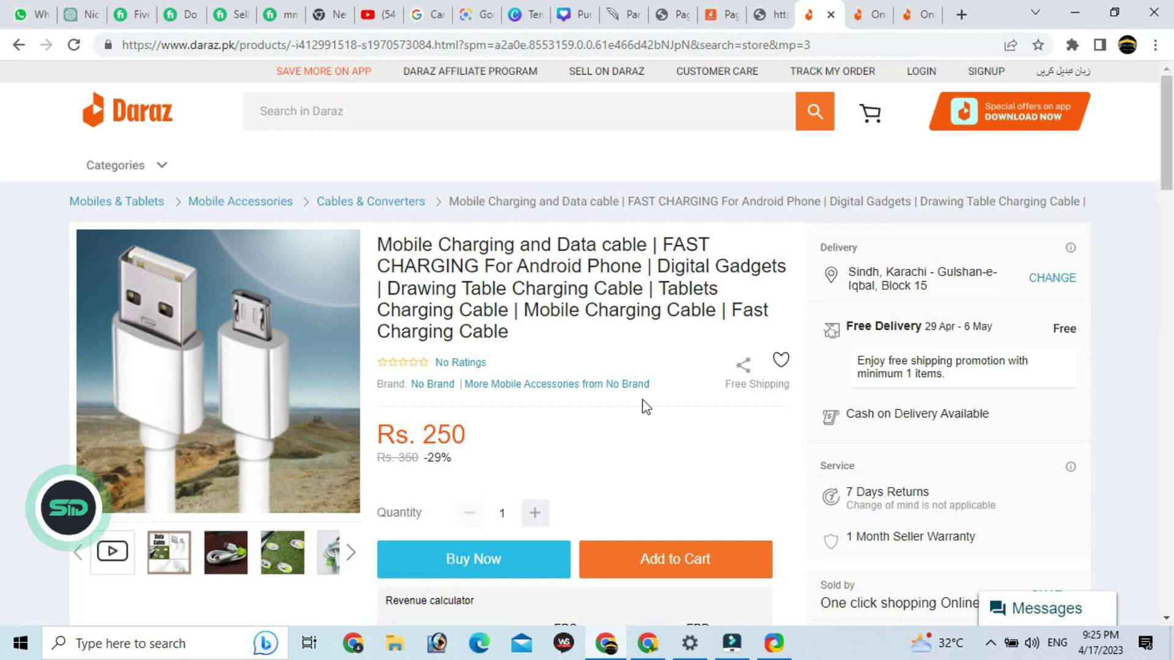
pyautogui.scroll(-15, 497, 362)
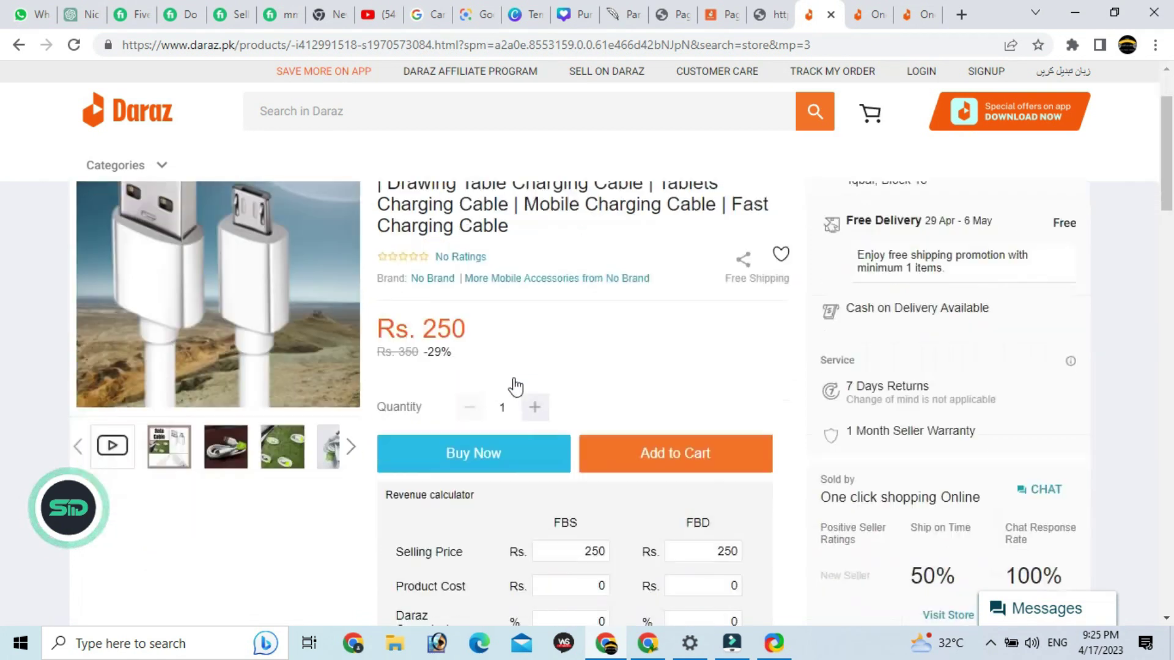
pyautogui.scroll(-7, 530, 403)
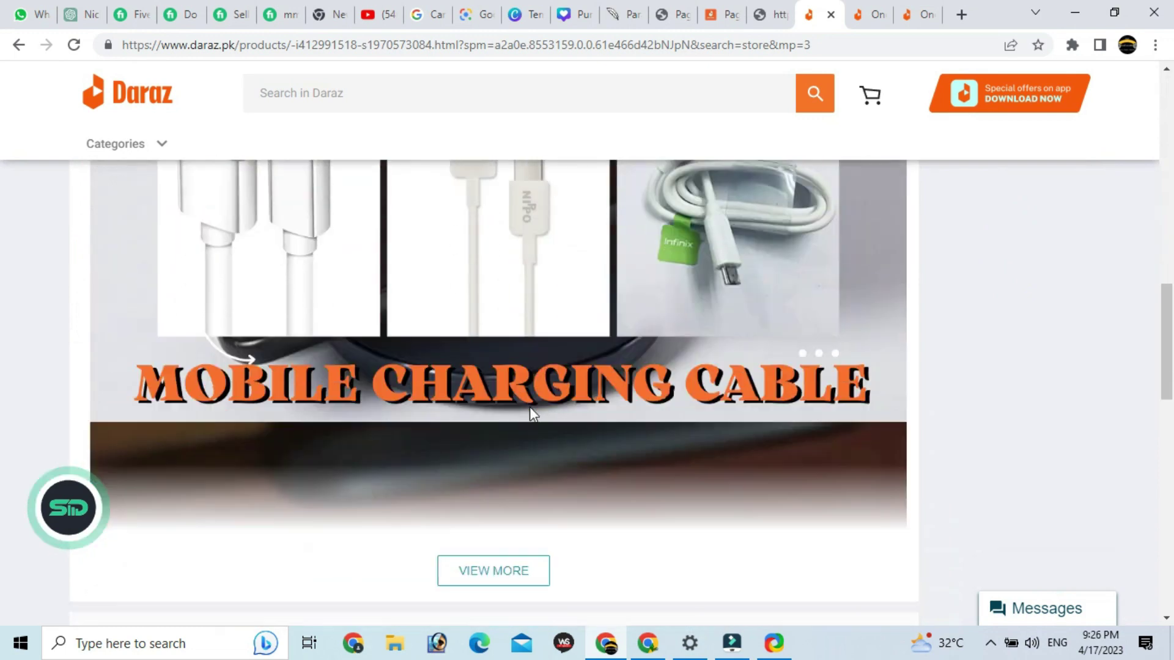
pyautogui.click(517, 311)
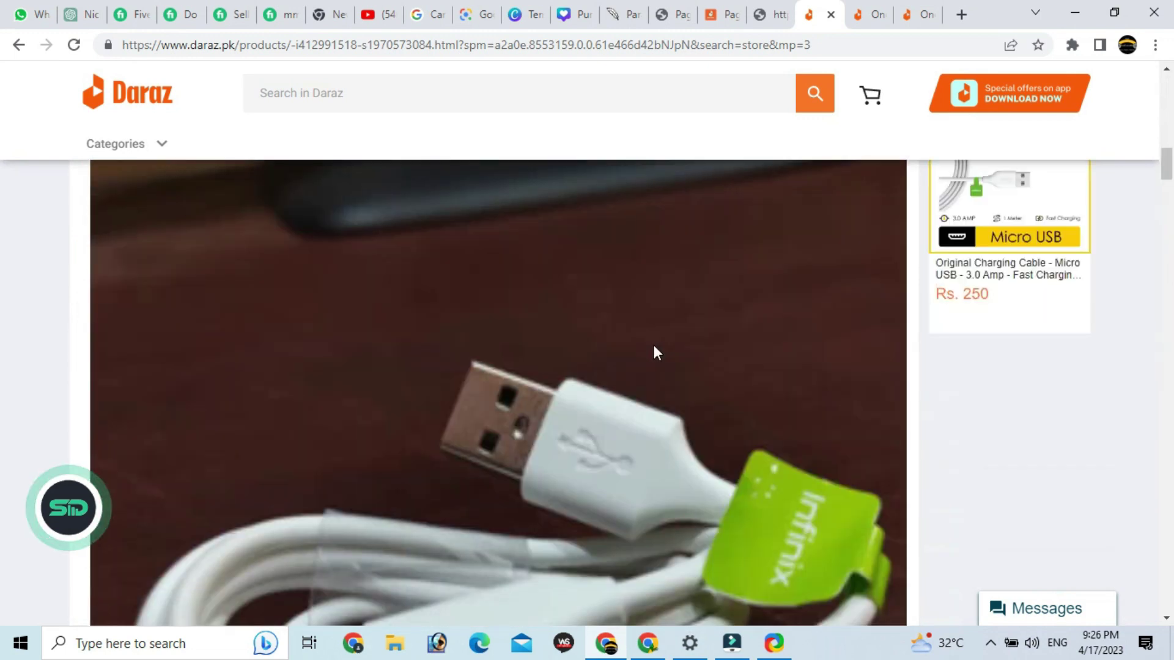